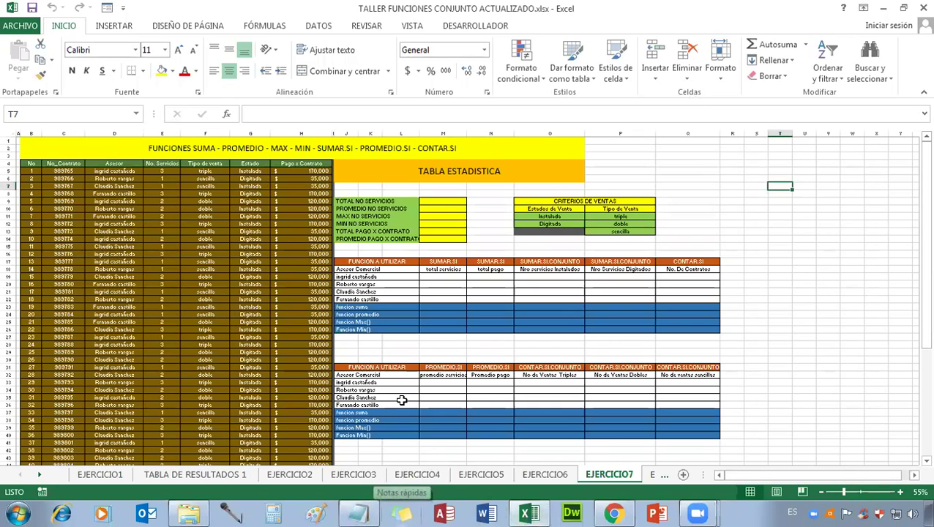
Step: Switch to the Notepad notes and review the Excel printing procedure: page layout view, print area and fitting the table to the sheet width
{"action": "left_click", "coordinate": [366, 512]}
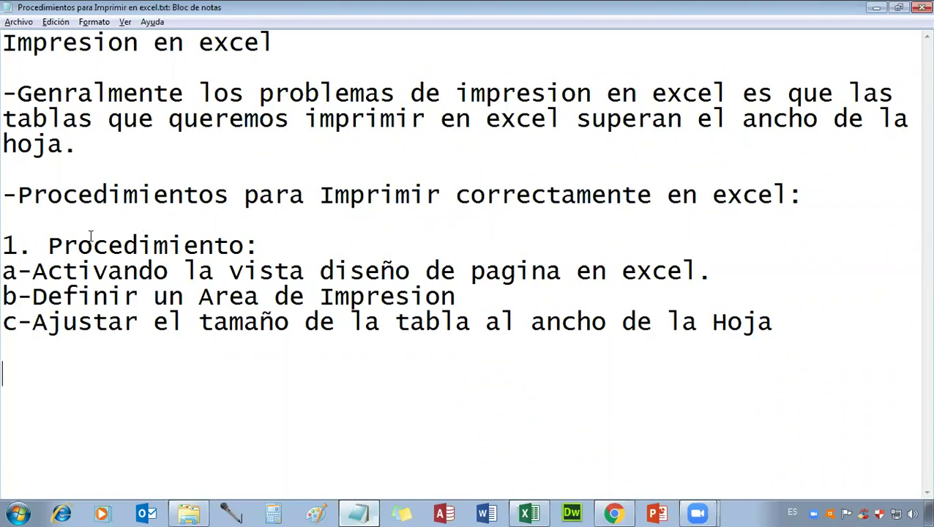
{"action": "left_click", "coordinate": [250, 216]}
{"action": "left_click", "coordinate": [770, 271]}
{"action": "left_click", "coordinate": [308, 239]}
{"action": "left_click_drag", "start_coordinate": [33, 272], "coordinate": [736, 284]}
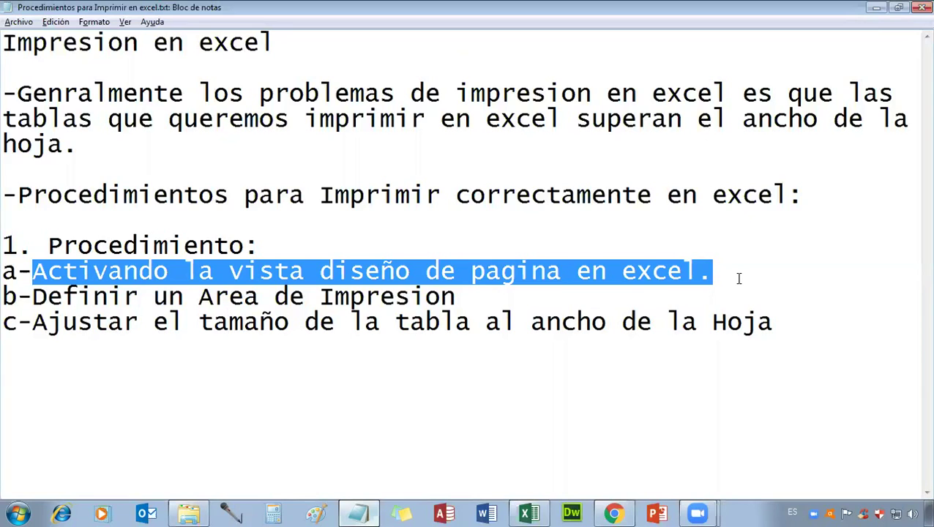
{"action": "left_click", "coordinate": [7, 350]}
{"action": "left_click_drag", "start_coordinate": [34, 296], "coordinate": [494, 294]}
{"action": "left_click", "coordinate": [494, 294]}
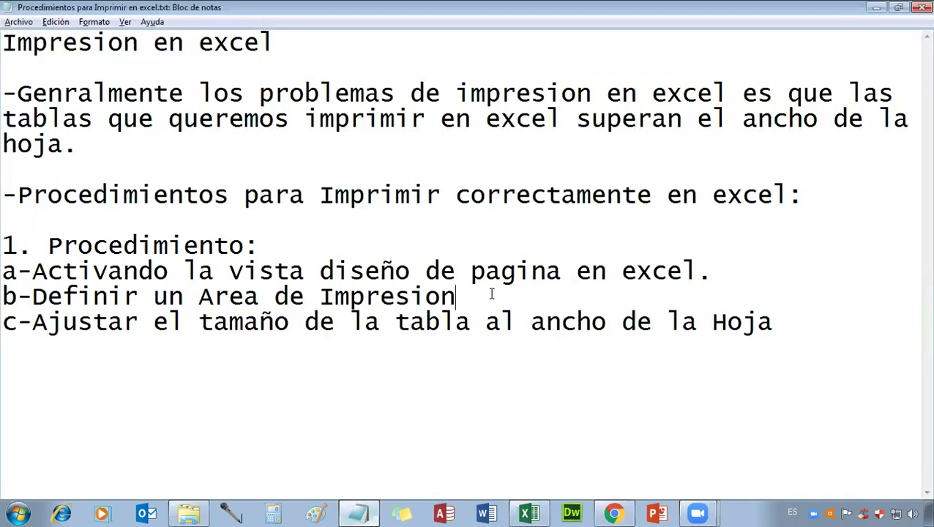
{"action": "left_click_drag", "start_coordinate": [289, 297], "coordinate": [707, 348]}
{"action": "left_click", "coordinate": [613, 359]}
{"action": "left_click_drag", "start_coordinate": [78, 322], "coordinate": [652, 344]}
{"action": "left_click", "coordinate": [797, 322]}
{"action": "left_click", "coordinate": [307, 363]}
Step: Switch to Excel and examine the extent of the contract list and the statistics tables on the EJERCICIO7 sheet
{"action": "left_click", "coordinate": [539, 508]}
{"action": "left_click", "coordinate": [515, 342]}
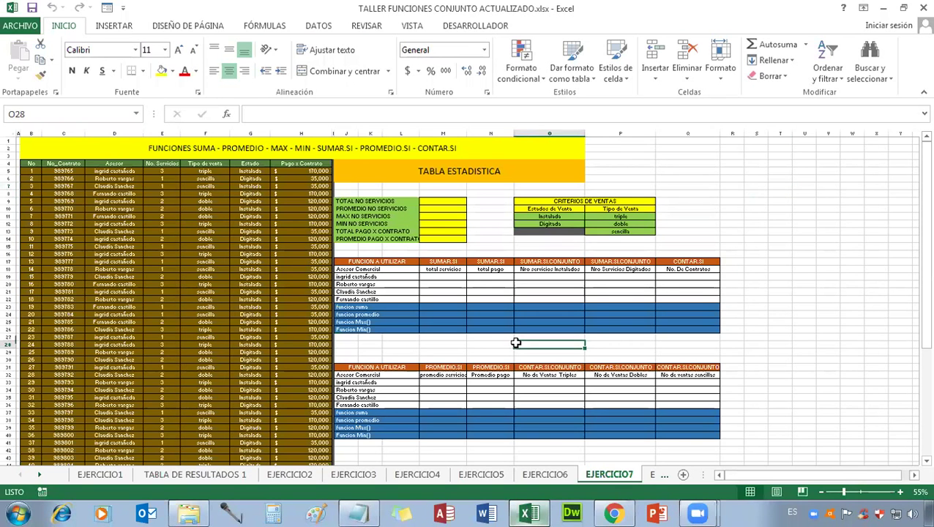
{"action": "scroll", "coordinate": [515, 343], "scroll_direction": "down", "scroll_amount": 7}
{"action": "scroll", "coordinate": [512, 343], "scroll_direction": "up", "scroll_amount": 7}
{"action": "left_click_drag", "start_coordinate": [29, 162], "coordinate": [300, 374]}
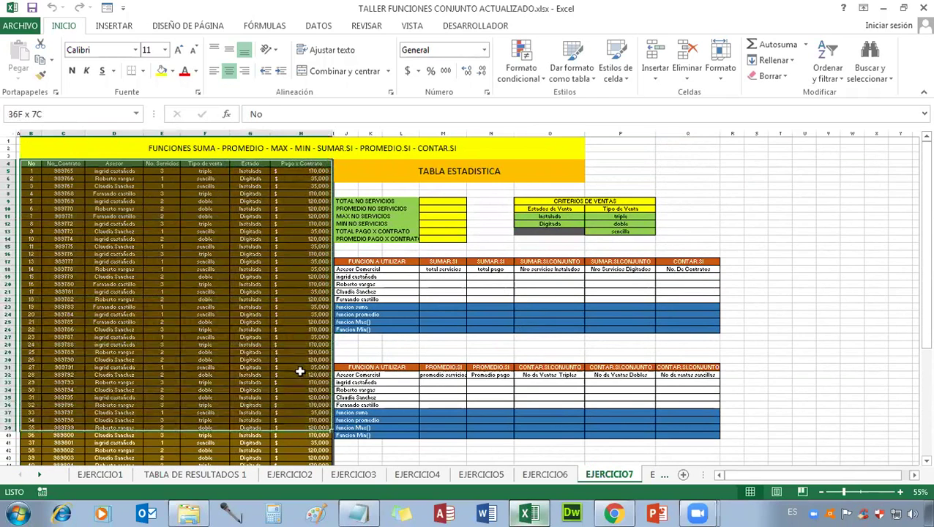
{"action": "left_click", "coordinate": [300, 375]}
{"action": "left_click_drag", "start_coordinate": [369, 261], "coordinate": [720, 322]}
{"action": "left_click_drag", "start_coordinate": [370, 367], "coordinate": [718, 421]}
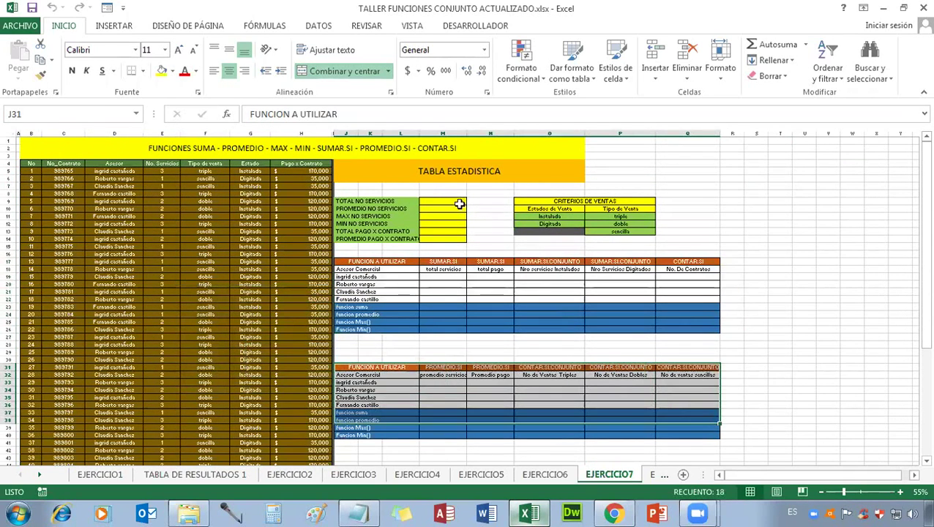
{"action": "left_click_drag", "start_coordinate": [444, 204], "coordinate": [444, 221]}
{"action": "left_click", "coordinate": [665, 164]}
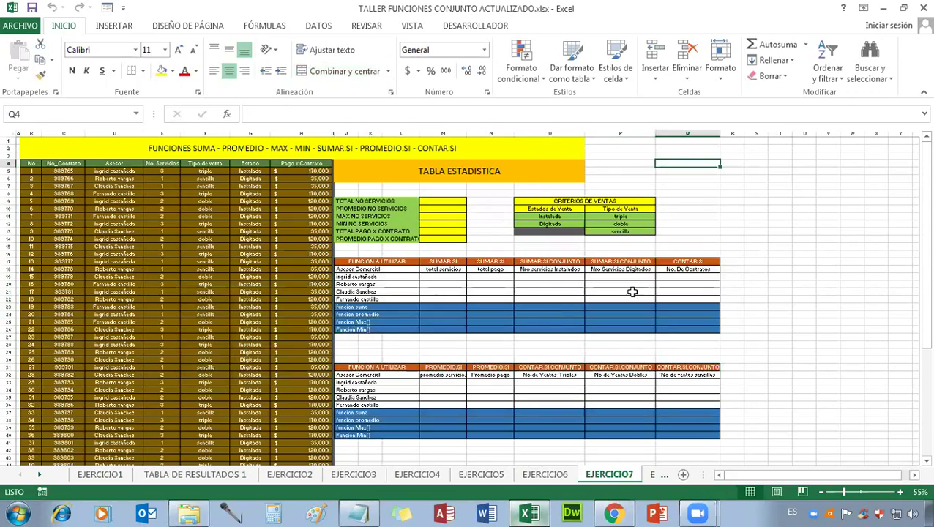
{"action": "scroll", "coordinate": [632, 291], "scroll_direction": "down", "scroll_amount": 5}
{"action": "scroll", "coordinate": [629, 296], "scroll_direction": "down", "scroll_amount": 5}
{"action": "scroll", "coordinate": [628, 300], "scroll_direction": "up", "scroll_amount": 5}
{"action": "scroll", "coordinate": [628, 300], "scroll_direction": "up", "scroll_amount": 5}
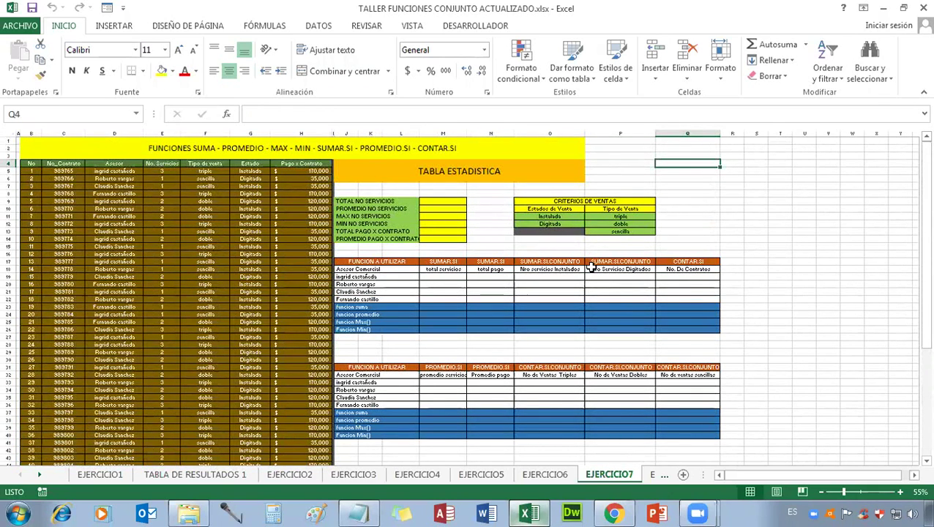
Step: Show EJERCICIO7 in Page Layout view at 10% zoom to see how its tables divide across pages
{"action": "left_click", "coordinate": [776, 492]}
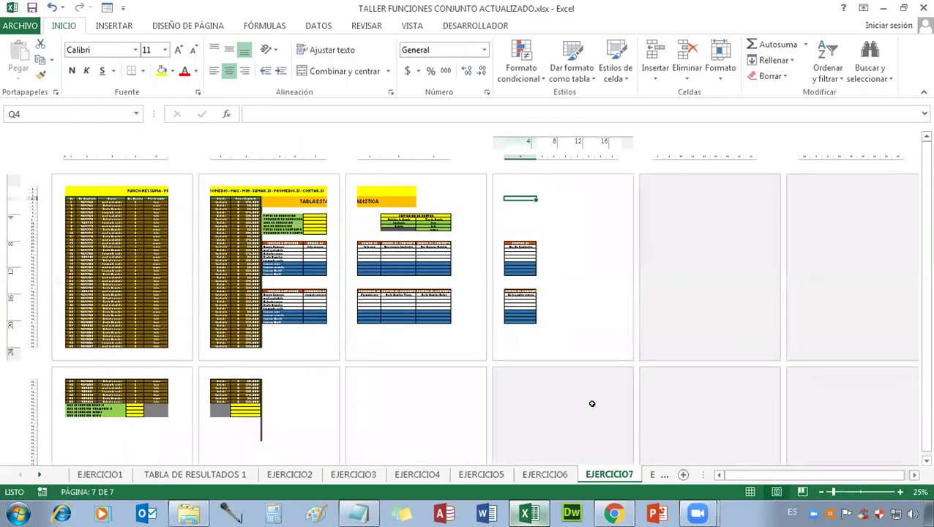
{"action": "scroll", "coordinate": [592, 403], "scroll_direction": "down", "scroll_amount": 2}
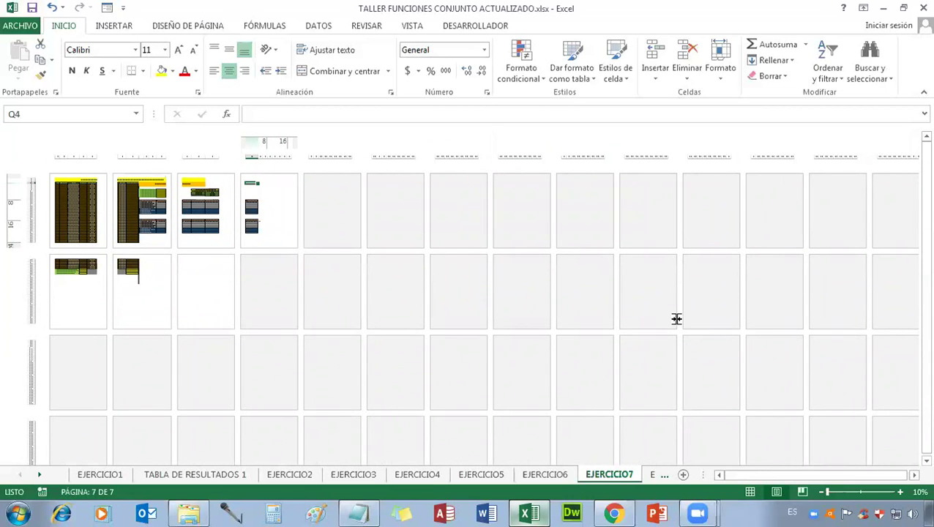
{"action": "scroll", "coordinate": [679, 311], "scroll_direction": "up", "scroll_amount": 1}
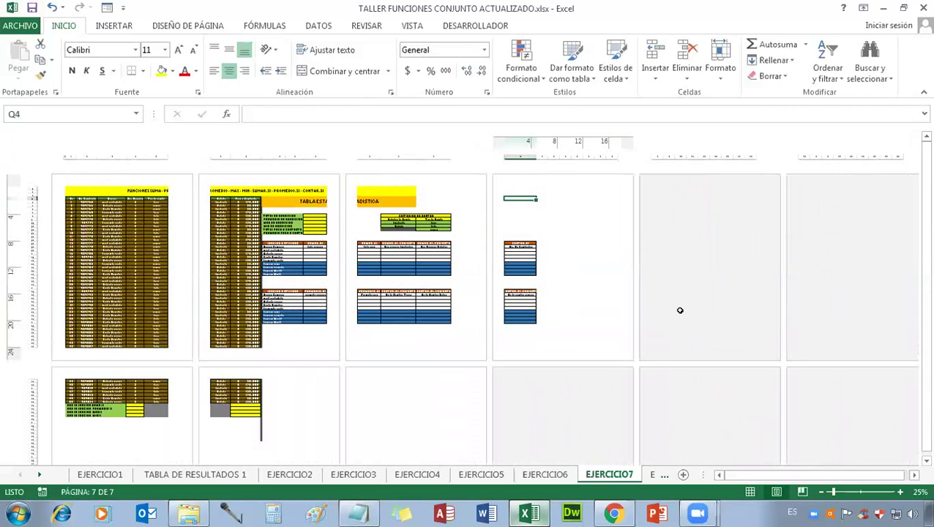
{"action": "scroll", "coordinate": [679, 311], "scroll_direction": "down", "scroll_amount": 1}
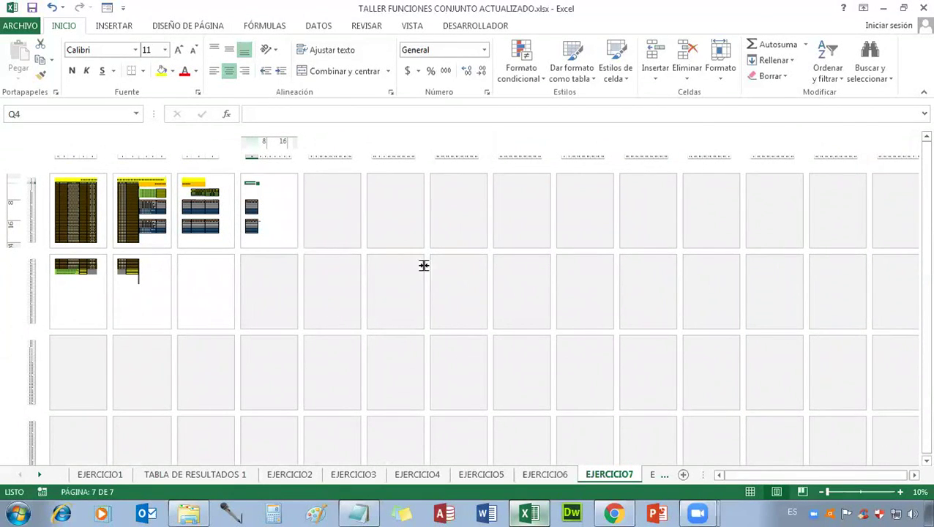
Step: Set the sheet's paper size to Carta, 21,59 cm x 27,94 cm
{"action": "left_click", "coordinate": [187, 27]}
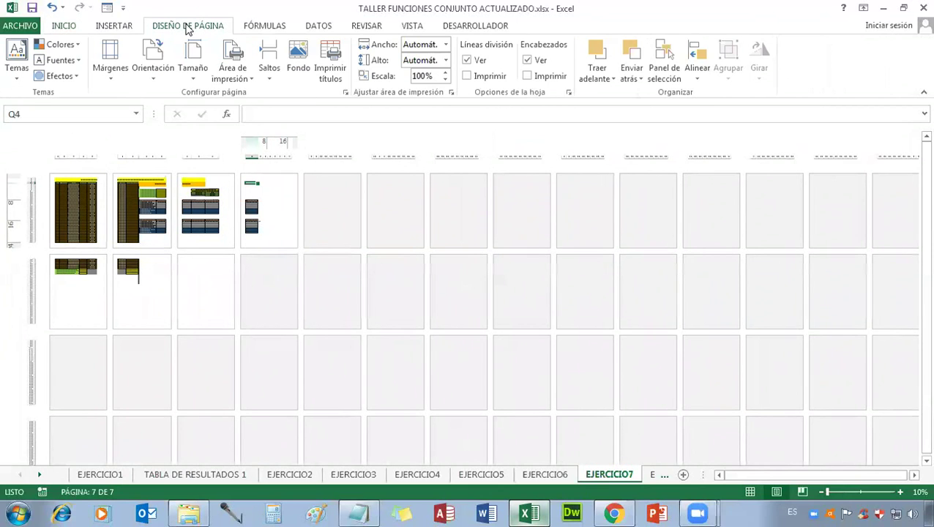
{"action": "left_click", "coordinate": [194, 72]}
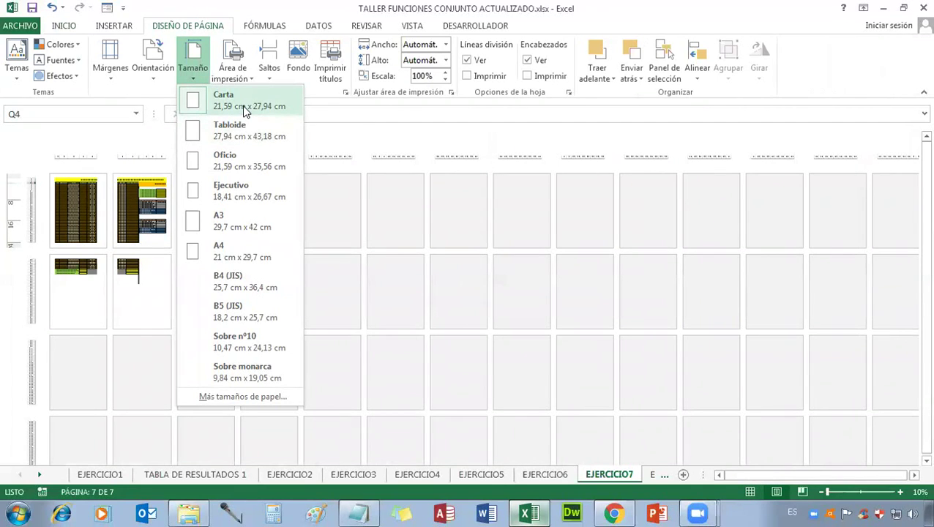
{"action": "left_click", "coordinate": [242, 106]}
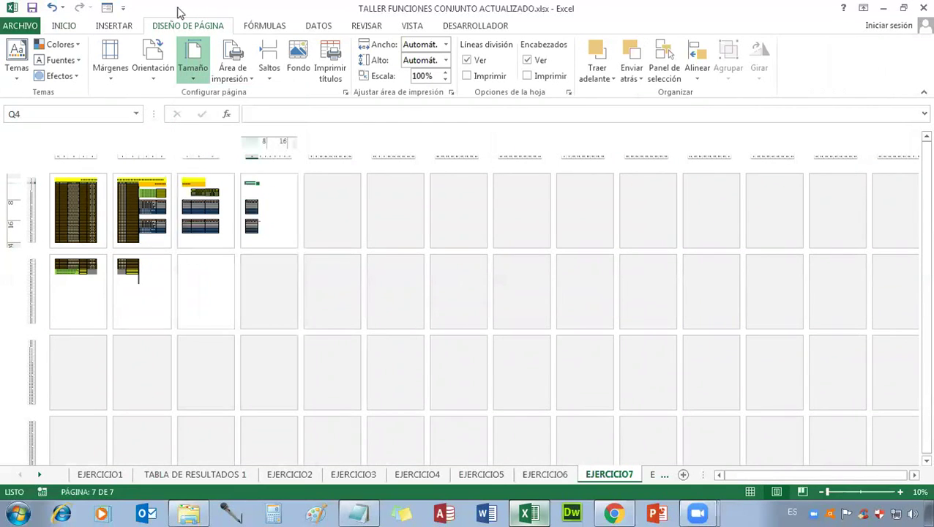
{"action": "left_click", "coordinate": [185, 75]}
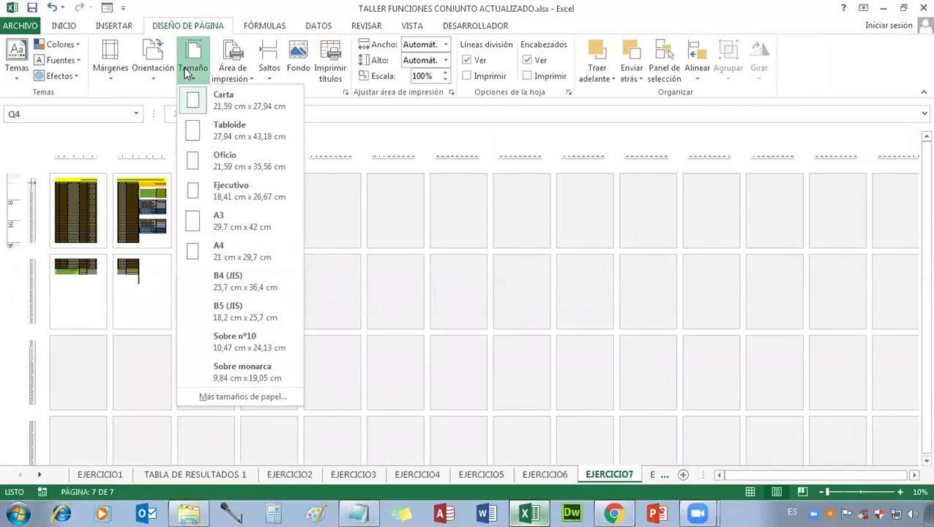
{"action": "left_click", "coordinate": [222, 100]}
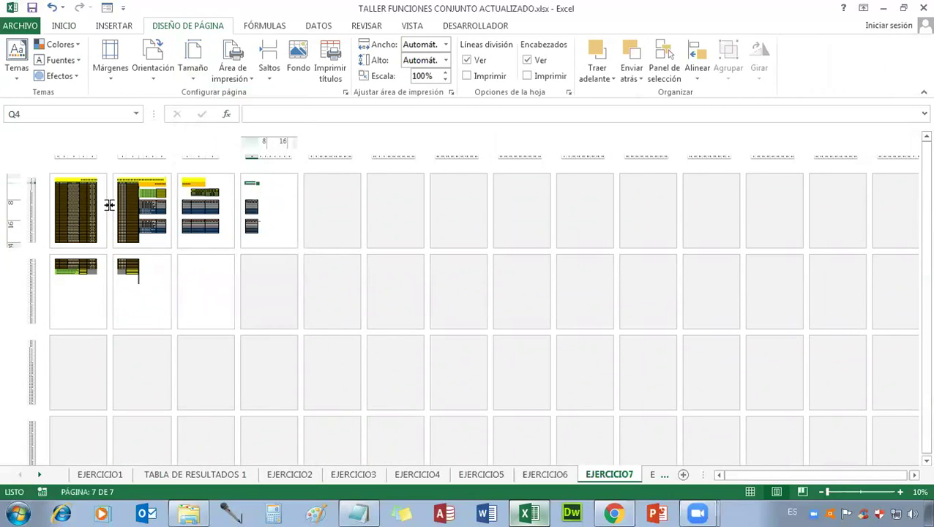
Step: Compare the tables in Normal view with the page division in Page Layout view at 30% zoom
{"action": "left_click", "coordinate": [749, 493]}
{"action": "scroll", "coordinate": [705, 346], "scroll_direction": "down", "scroll_amount": 5}
{"action": "scroll", "coordinate": [705, 346], "scroll_direction": "up", "scroll_amount": 5}
{"action": "left_click", "coordinate": [777, 491]}
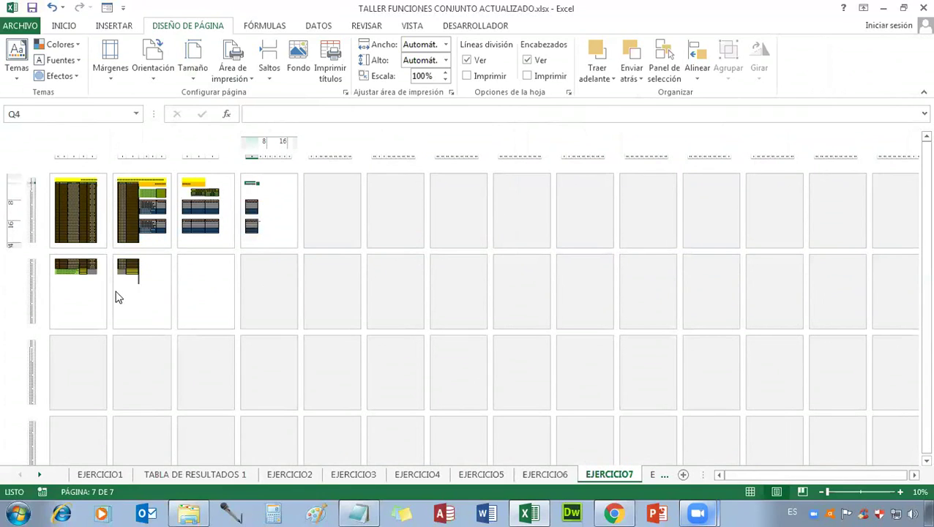
{"action": "left_click", "coordinate": [835, 492]}
{"action": "scroll", "coordinate": [446, 331], "scroll_direction": "down", "scroll_amount": 3}
{"action": "scroll", "coordinate": [446, 331], "scroll_direction": "up", "scroll_amount": 3}
{"action": "scroll", "coordinate": [446, 330], "scroll_direction": "down", "scroll_amount": 3}
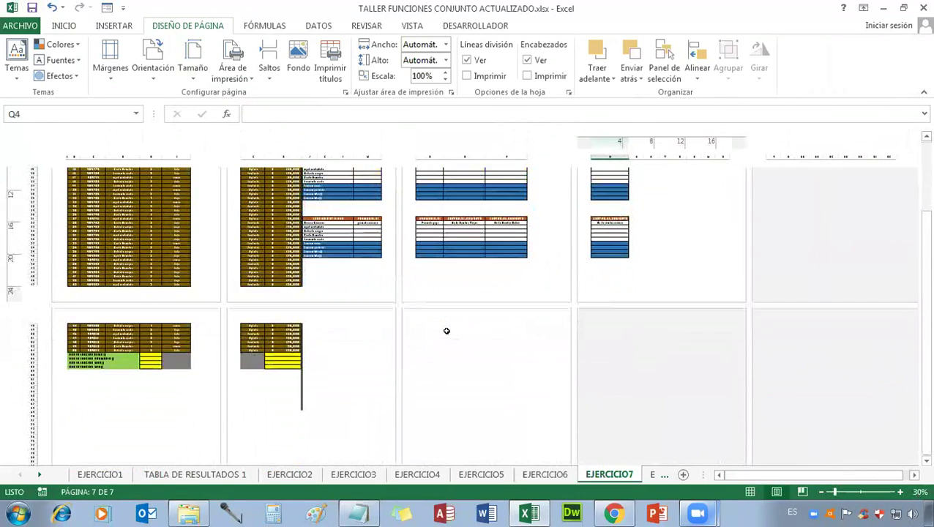
{"action": "scroll", "coordinate": [446, 331], "scroll_direction": "up", "scroll_amount": 3}
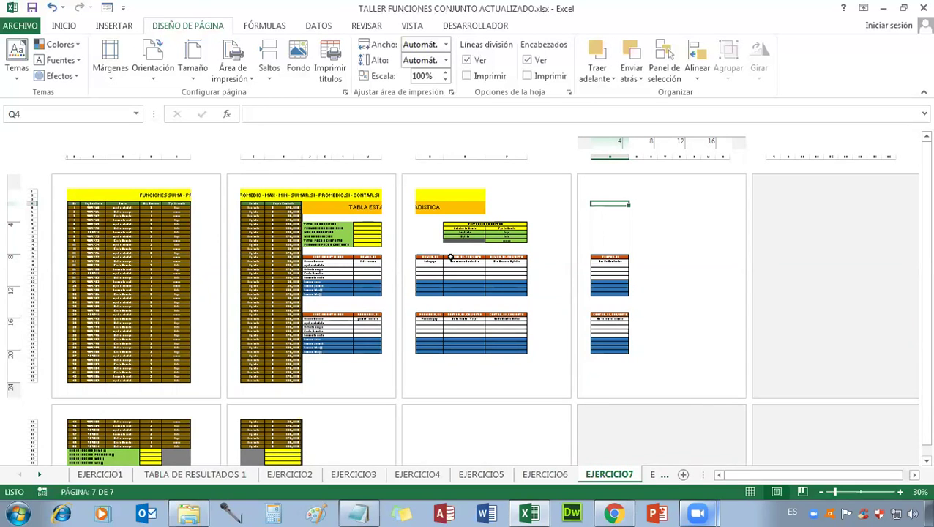
Step: Open the print preview, examine every page to see how the tables are cut, and return to the sheet
{"action": "key", "text": "ctrl+p"}
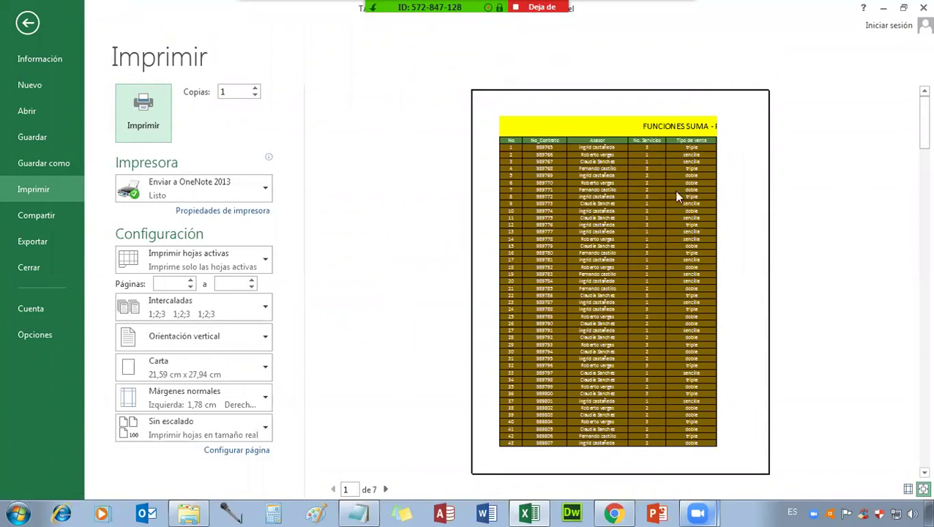
{"action": "left_click", "coordinate": [386, 489]}
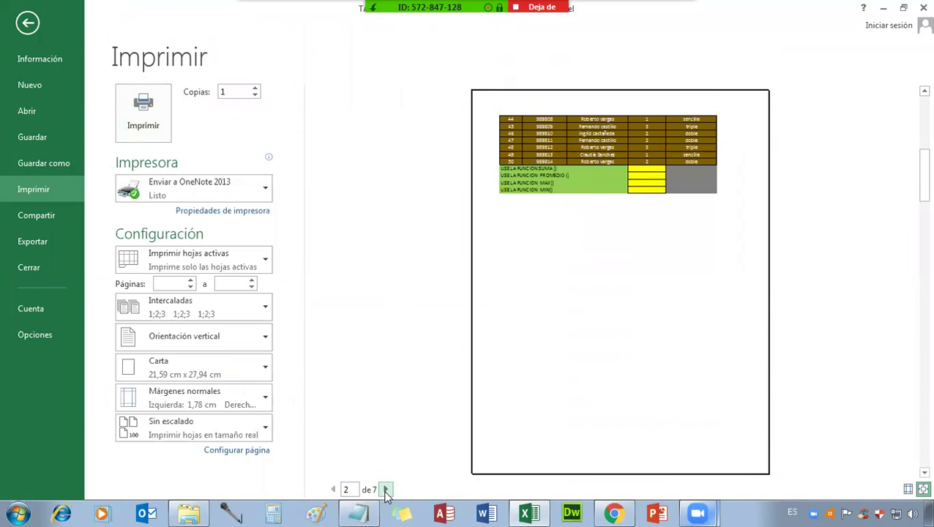
{"action": "left_click", "coordinate": [386, 489]}
{"action": "left_click", "coordinate": [386, 489]}
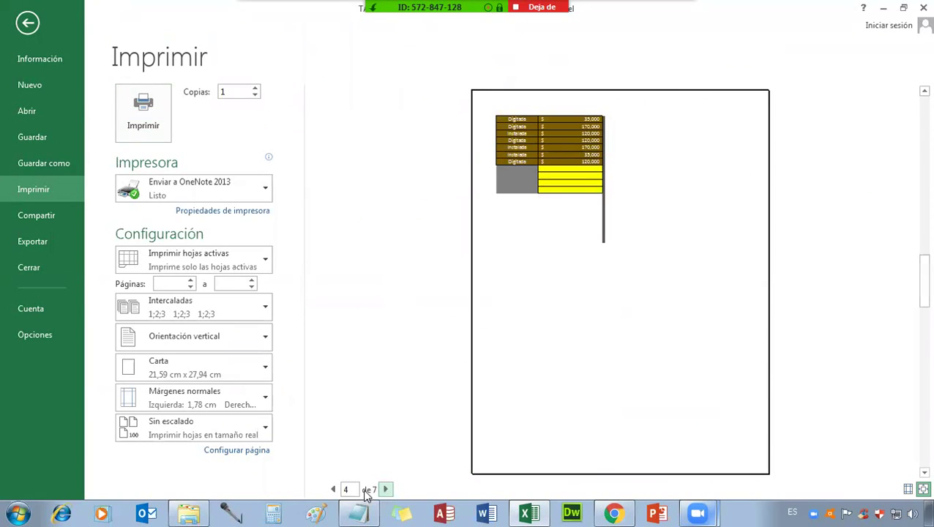
{"action": "left_click", "coordinate": [332, 488]}
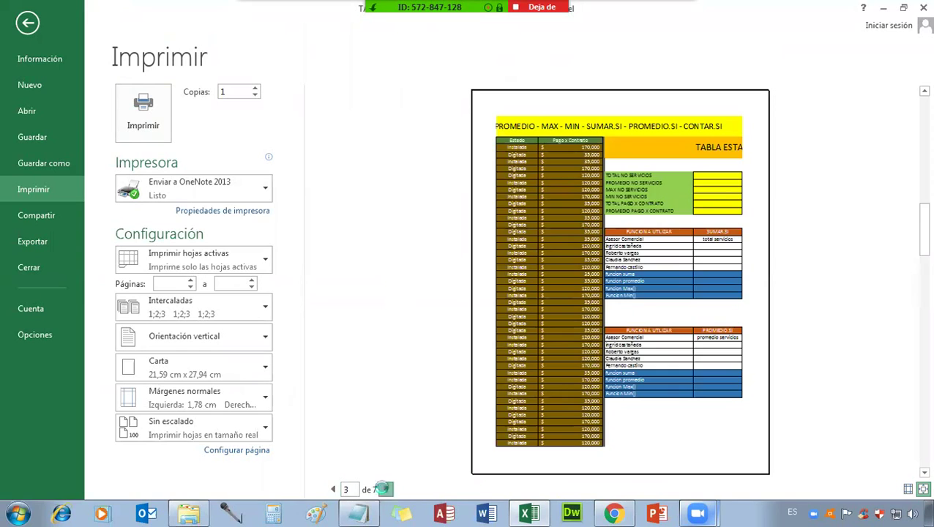
{"action": "left_click", "coordinate": [385, 489]}
{"action": "left_click", "coordinate": [385, 489]}
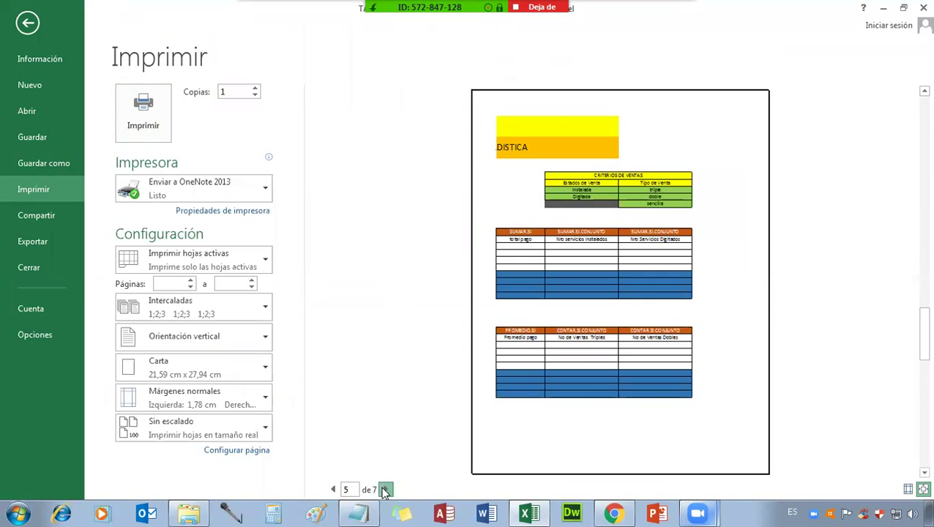
{"action": "left_click", "coordinate": [384, 489]}
{"action": "left_click", "coordinate": [385, 490]}
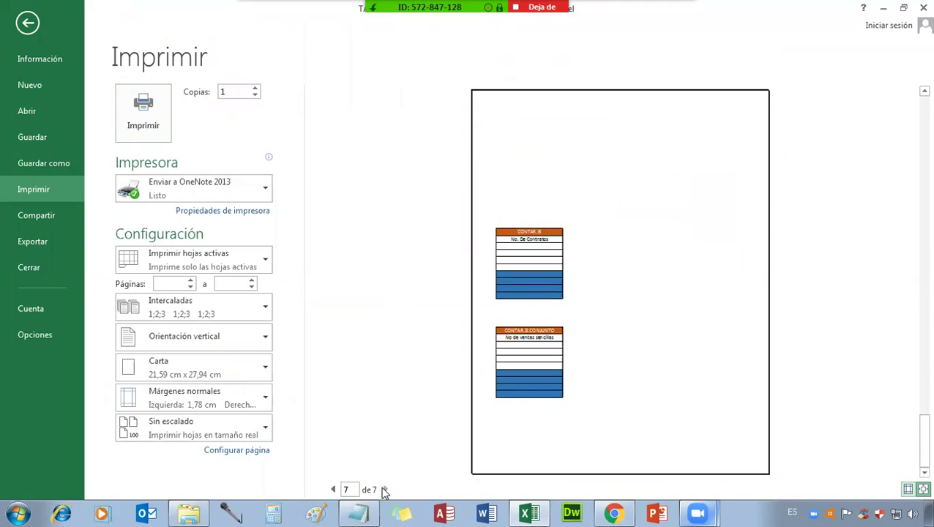
{"action": "left_click", "coordinate": [335, 490]}
{"action": "left_click", "coordinate": [335, 490]}
{"action": "left_click", "coordinate": [335, 490]}
{"action": "left_click", "coordinate": [335, 490]}
{"action": "left_click", "coordinate": [335, 489]}
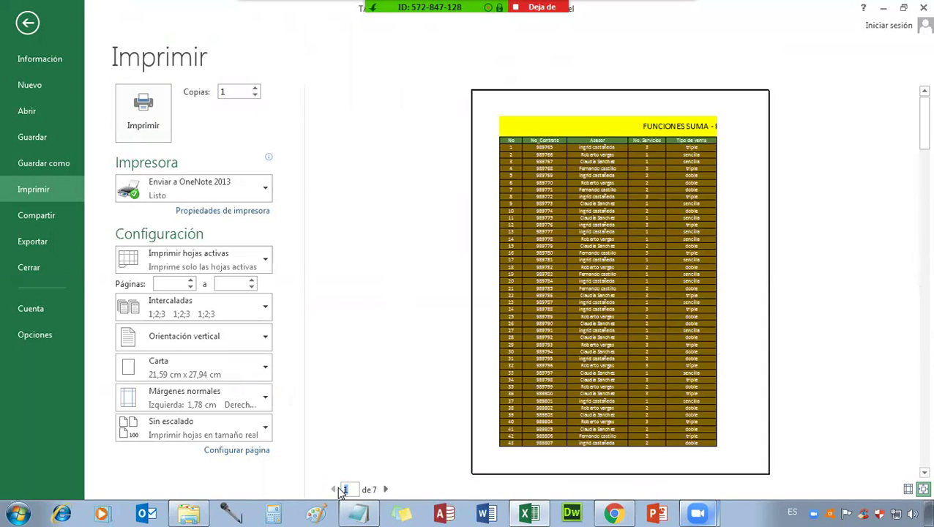
{"action": "left_click", "coordinate": [28, 24]}
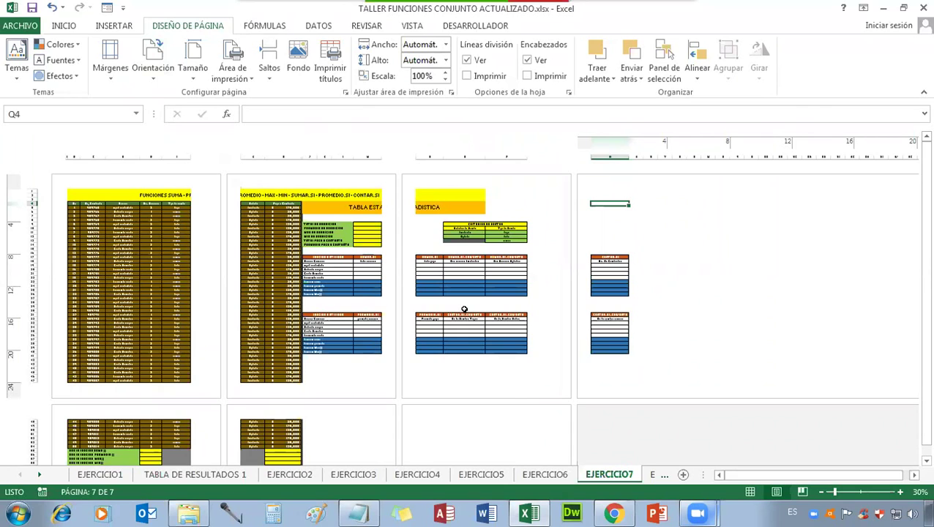
Step: Look over the page division once more at 10% zoom and return the sheet to Normal view
{"action": "scroll", "coordinate": [464, 309], "scroll_direction": "down", "scroll_amount": 1}
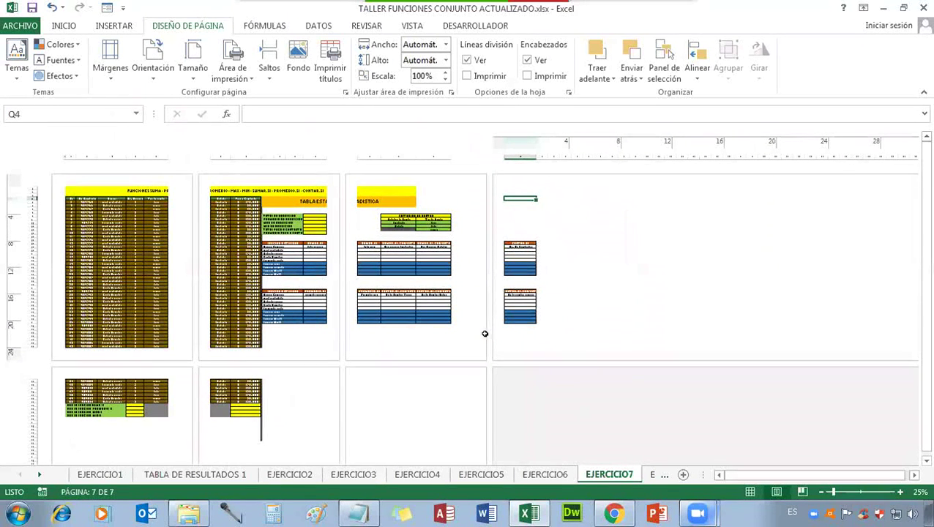
{"action": "scroll", "coordinate": [484, 335], "scroll_direction": "down", "scroll_amount": 1}
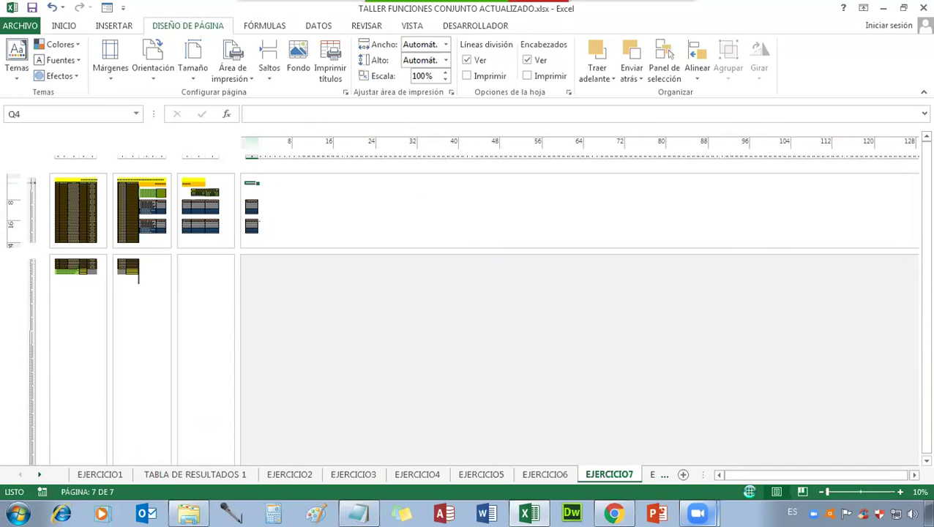
{"action": "left_click", "coordinate": [750, 492]}
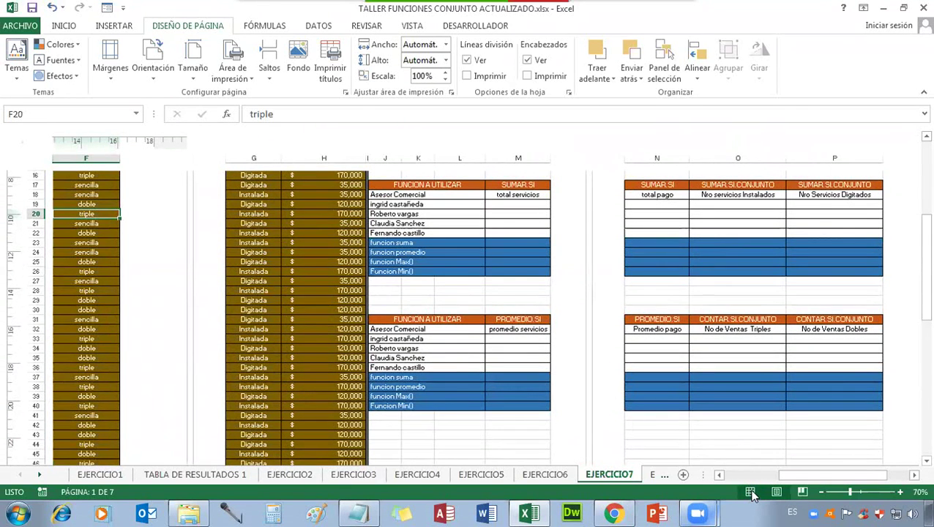
{"action": "left_click", "coordinate": [751, 493]}
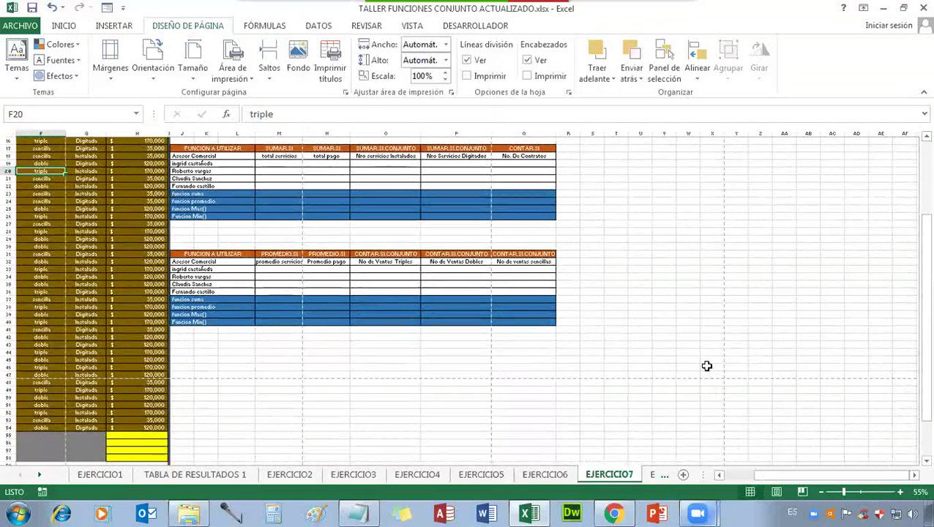
Step: Review the whole range of tables on EJERCICIO7 from the title down to the last function rows
{"action": "left_click", "coordinate": [702, 360]}
{"action": "left_click_drag", "start_coordinate": [774, 475], "coordinate": [732, 478]}
{"action": "left_click", "coordinate": [412, 356]}
{"action": "scroll", "coordinate": [414, 357], "scroll_direction": "up", "scroll_amount": 5}
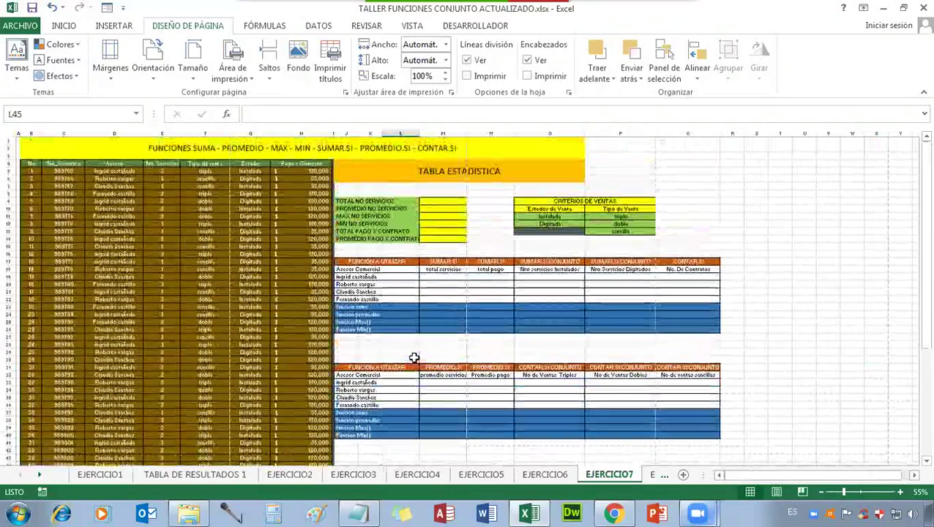
{"action": "scroll", "coordinate": [494, 319], "scroll_direction": "down", "scroll_amount": 7}
{"action": "scroll", "coordinate": [494, 340], "scroll_direction": "up", "scroll_amount": 7}
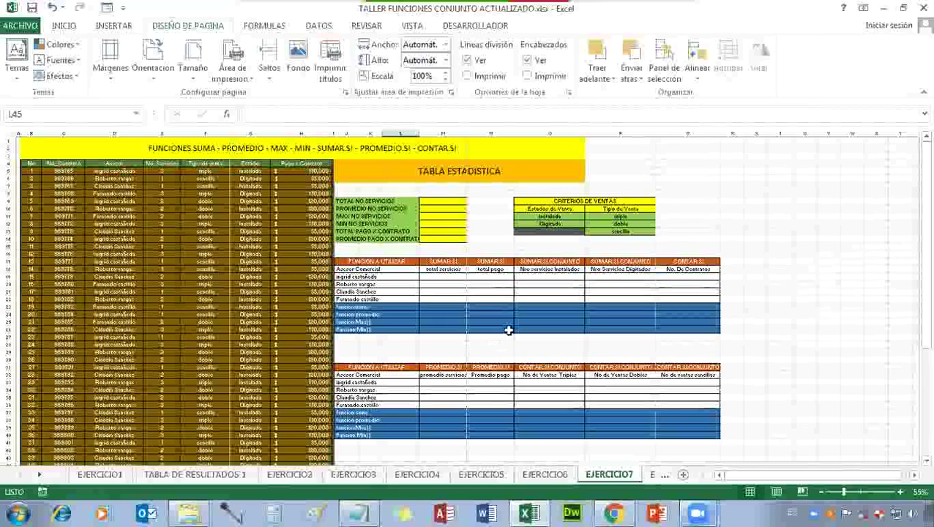
{"action": "scroll", "coordinate": [509, 330], "scroll_direction": "down", "scroll_amount": 6}
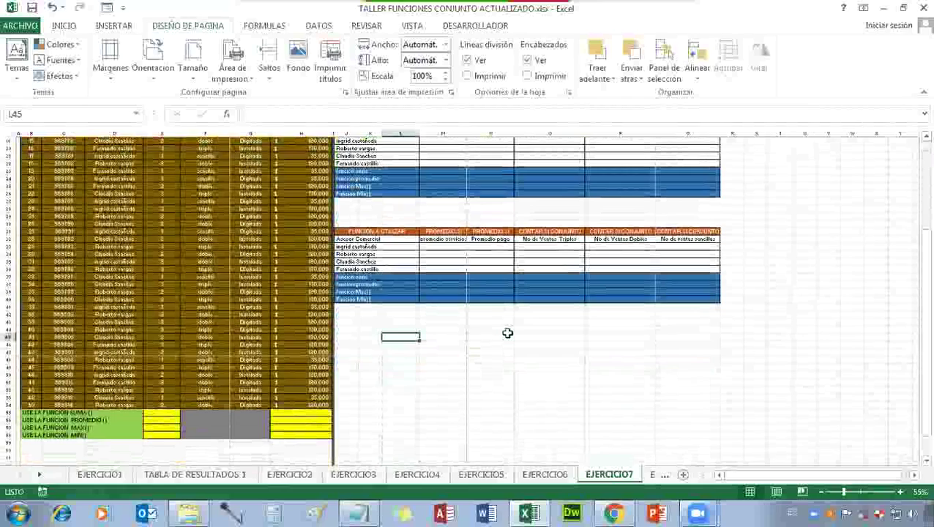
Step: Look over the contracts table from its header to its last rows and the statistics tables beside it
{"action": "scroll", "coordinate": [507, 333], "scroll_direction": "up", "scroll_amount": 6}
{"action": "scroll", "coordinate": [507, 332], "scroll_direction": "down", "scroll_amount": 7}
{"action": "scroll", "coordinate": [507, 333], "scroll_direction": "up", "scroll_amount": 7}
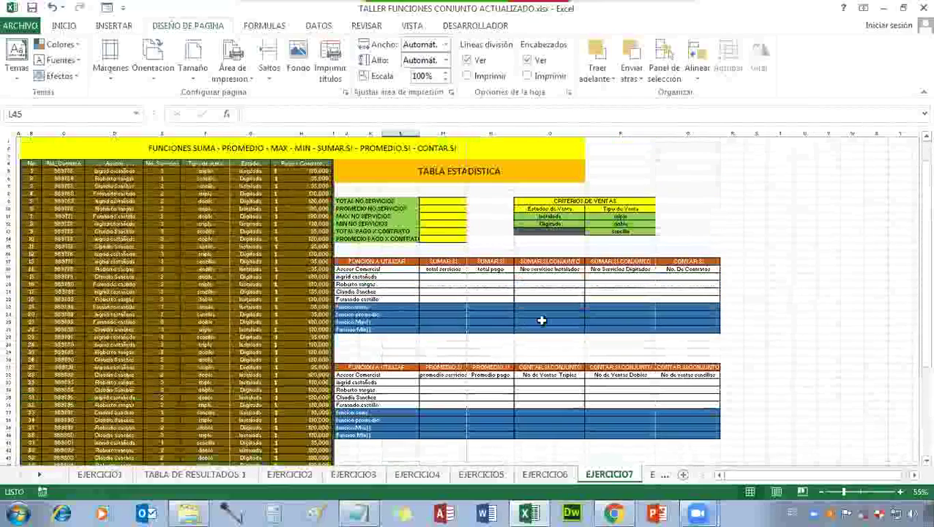
{"action": "scroll", "coordinate": [548, 332], "scroll_direction": "down", "scroll_amount": 5}
{"action": "scroll", "coordinate": [547, 350], "scroll_direction": "up", "scroll_amount": 5}
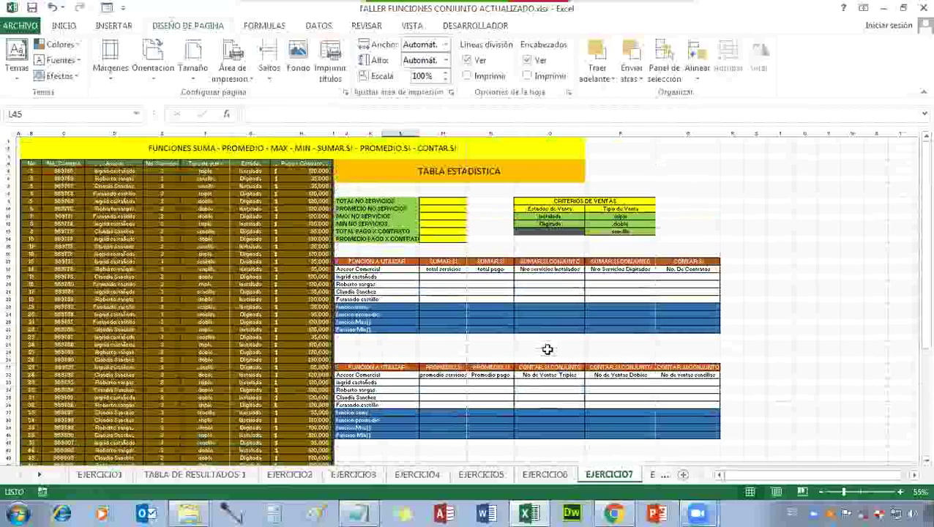
{"action": "scroll", "coordinate": [547, 349], "scroll_direction": "down", "scroll_amount": 3}
{"action": "scroll", "coordinate": [544, 355], "scroll_direction": "up", "scroll_amount": 3}
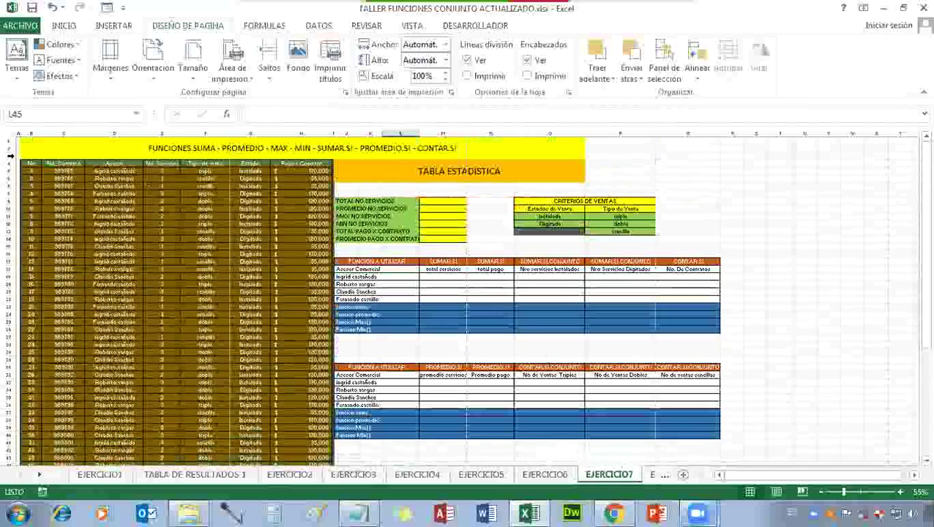
{"action": "left_click_drag", "start_coordinate": [33, 164], "coordinate": [292, 418]}
{"action": "left_click", "coordinate": [549, 397]}
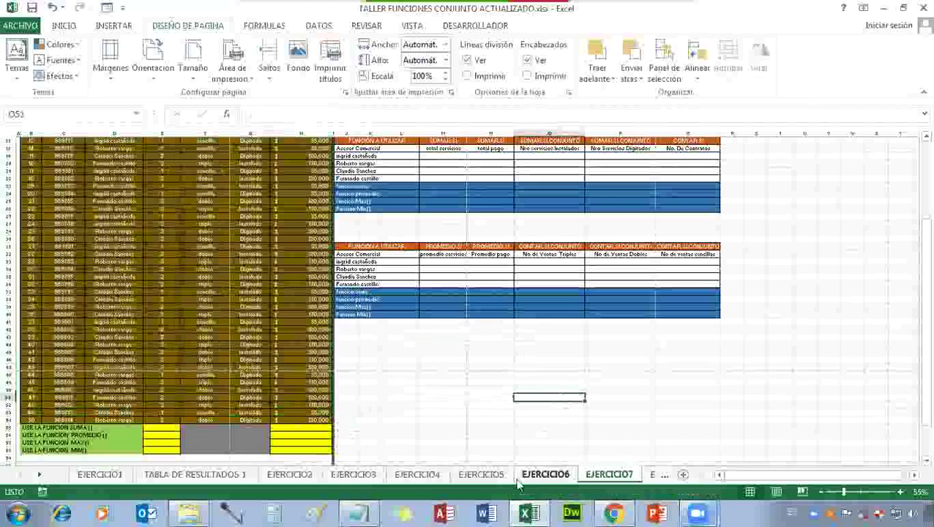
Step: Switch to the Notepad procedure notes, highlight the line "b-Definir un Area de Impresion", and return to the Excel workbook
{"action": "left_click", "coordinate": [371, 510]}
{"action": "left_click", "coordinate": [8, 296]}
{"action": "left_click_drag", "start_coordinate": [22, 295], "coordinate": [498, 291]}
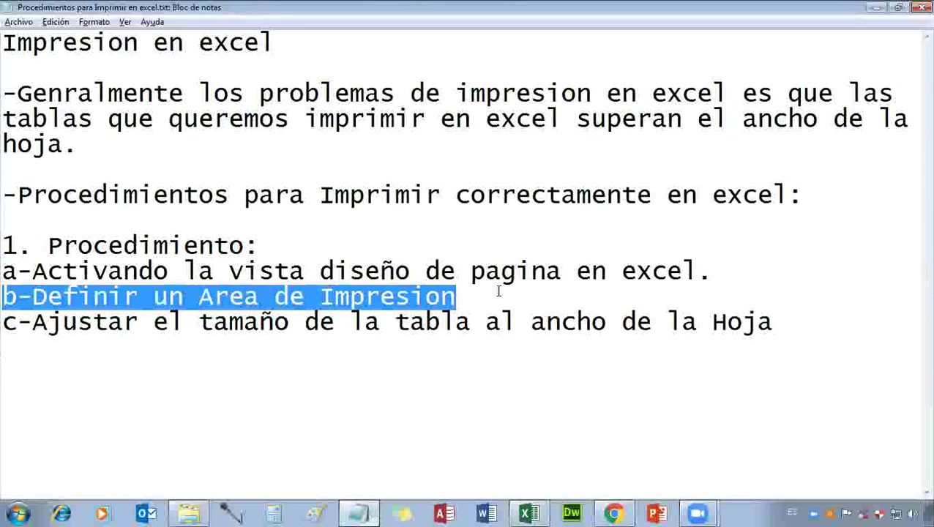
{"action": "left_click", "coordinate": [502, 343]}
{"action": "left_click", "coordinate": [529, 512]}
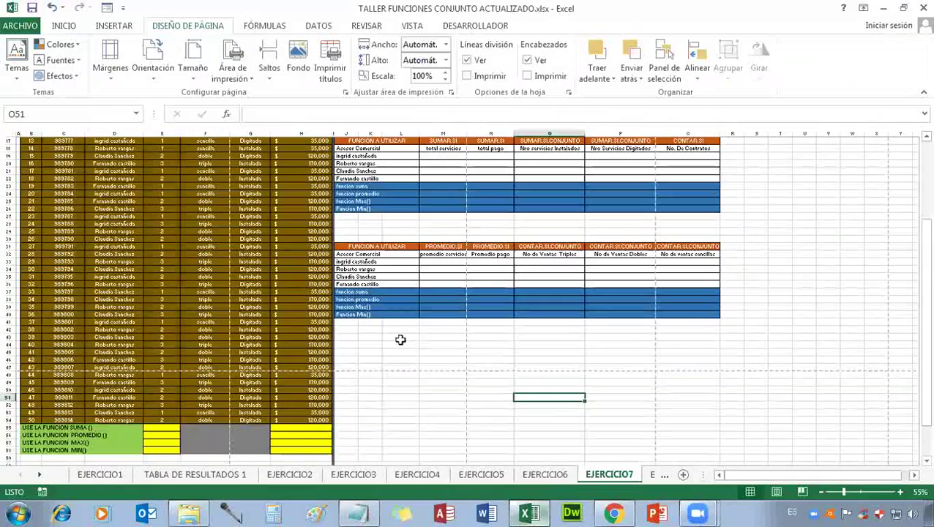
Step: Set the contracts table B4:H54, from the No header to record 50, as the print area
{"action": "scroll", "coordinate": [285, 275], "scroll_direction": "up", "scroll_amount": 5}
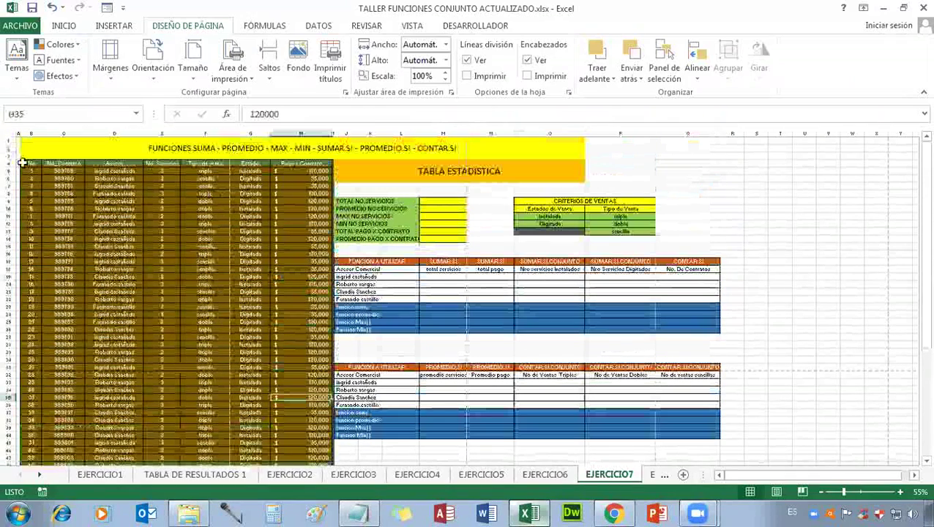
{"action": "left_click", "coordinate": [29, 162]}
{"action": "left_click_drag", "start_coordinate": [29, 162], "coordinate": [296, 431]}
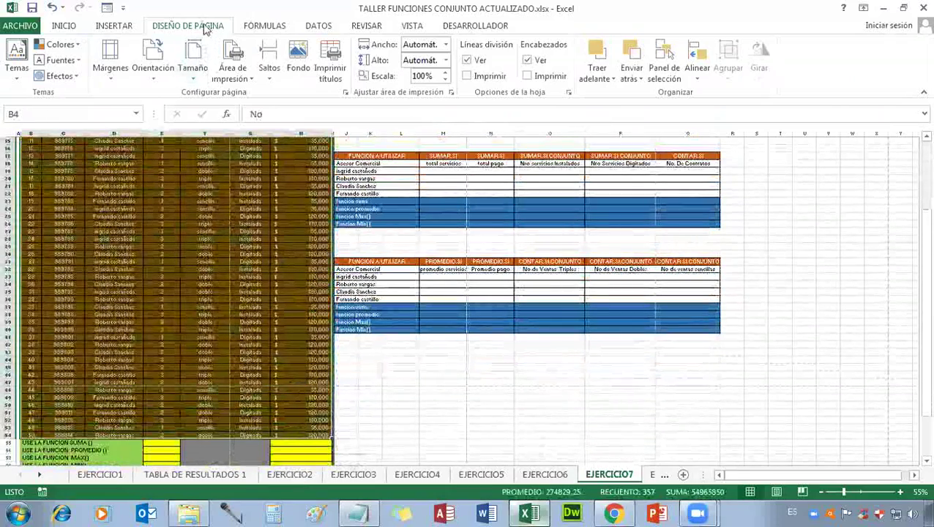
{"action": "left_click", "coordinate": [240, 70]}
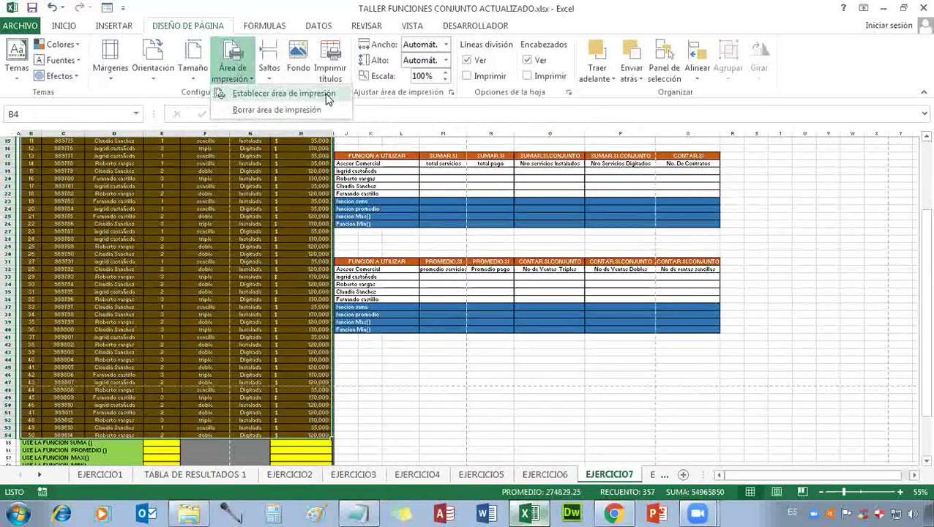
{"action": "left_click", "coordinate": [326, 99]}
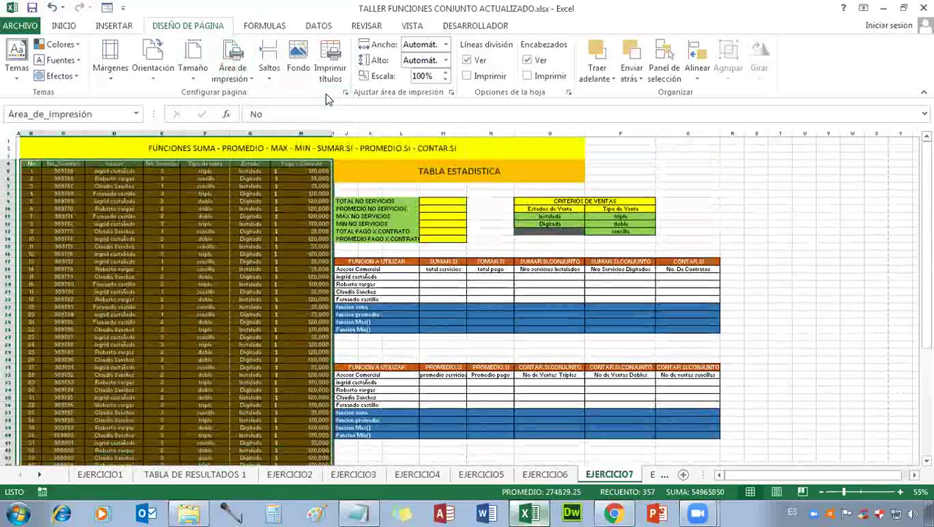
Step: Examine the extent of the print area on the sheet and its dashed page-break lines, and deselect the range
{"action": "scroll", "coordinate": [475, 327], "scroll_direction": "down", "scroll_amount": 8}
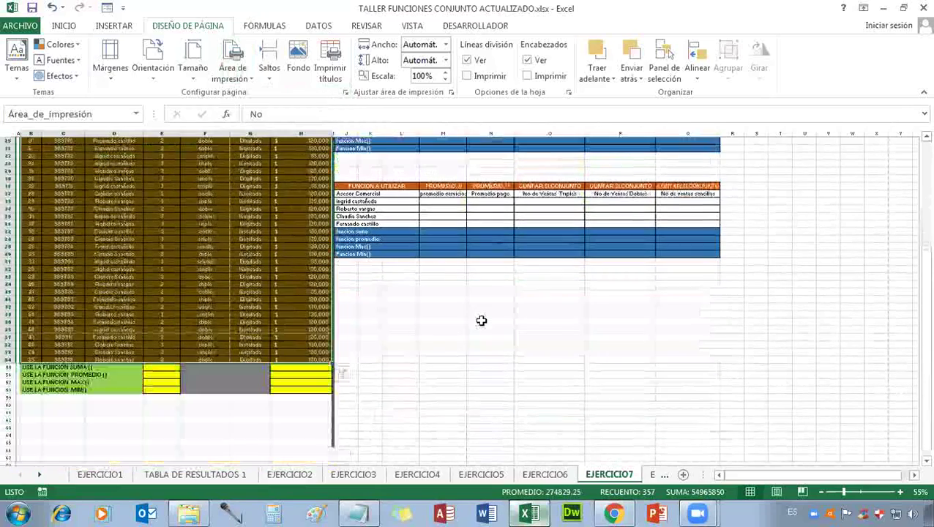
{"action": "scroll", "coordinate": [481, 321], "scroll_direction": "up", "scroll_amount": 6}
{"action": "scroll", "coordinate": [481, 320], "scroll_direction": "up", "scroll_amount": 2}
{"action": "scroll", "coordinate": [481, 320], "scroll_direction": "down", "scroll_amount": 2}
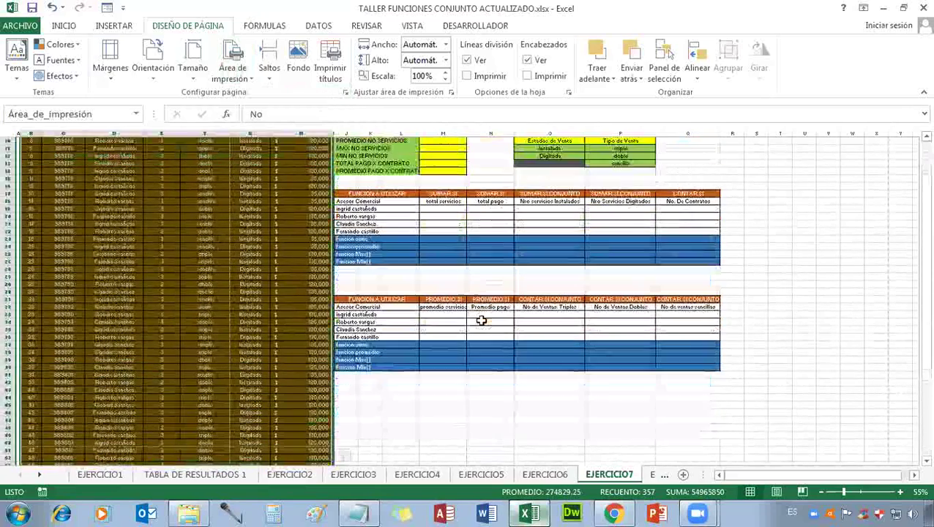
{"action": "scroll", "coordinate": [479, 322], "scroll_direction": "down", "scroll_amount": 3}
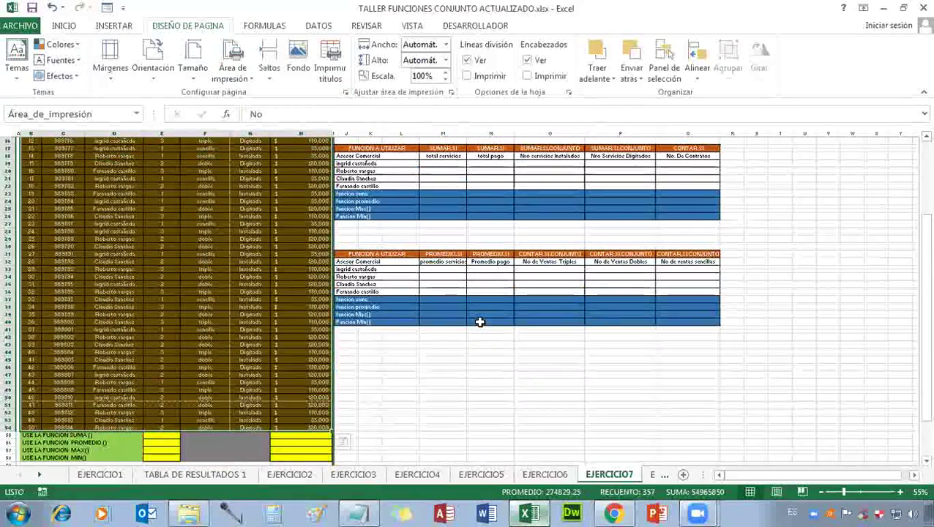
{"action": "scroll", "coordinate": [481, 322], "scroll_direction": "up", "scroll_amount": 5}
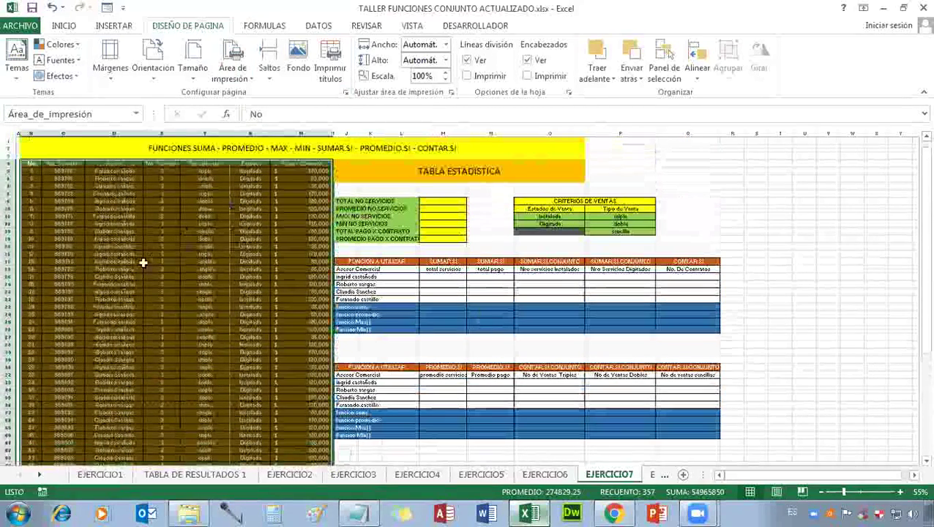
{"action": "scroll", "coordinate": [164, 267], "scroll_direction": "down", "scroll_amount": 6}
{"action": "scroll", "coordinate": [167, 268], "scroll_direction": "up", "scroll_amount": 6}
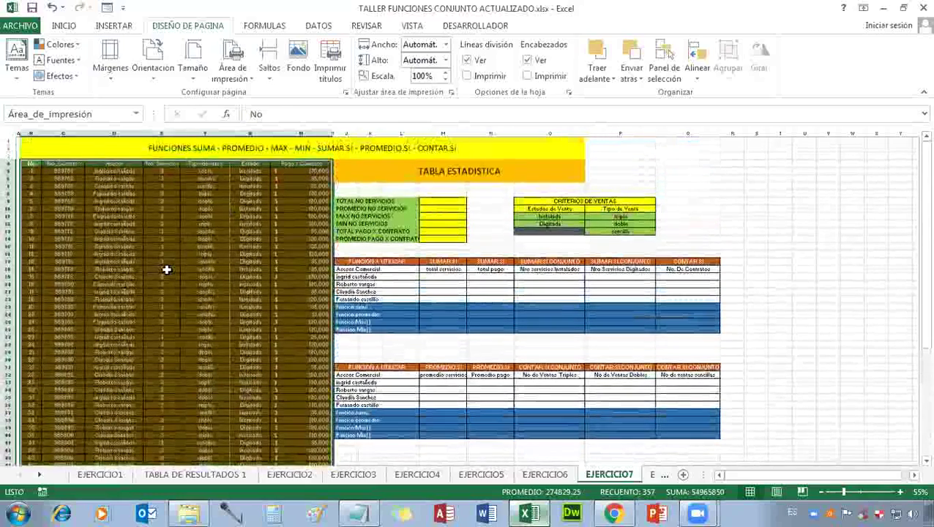
{"action": "left_click", "coordinate": [196, 235]}
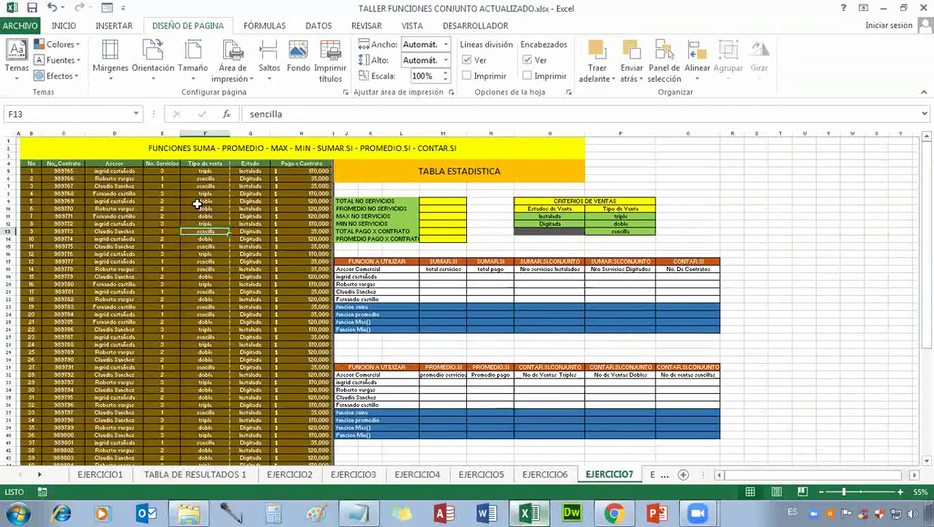
Step: Open the print preview, go back and forth through its pages to see how the contracts table is split, and return to the sheet
{"action": "key", "text": "ctrl+p"}
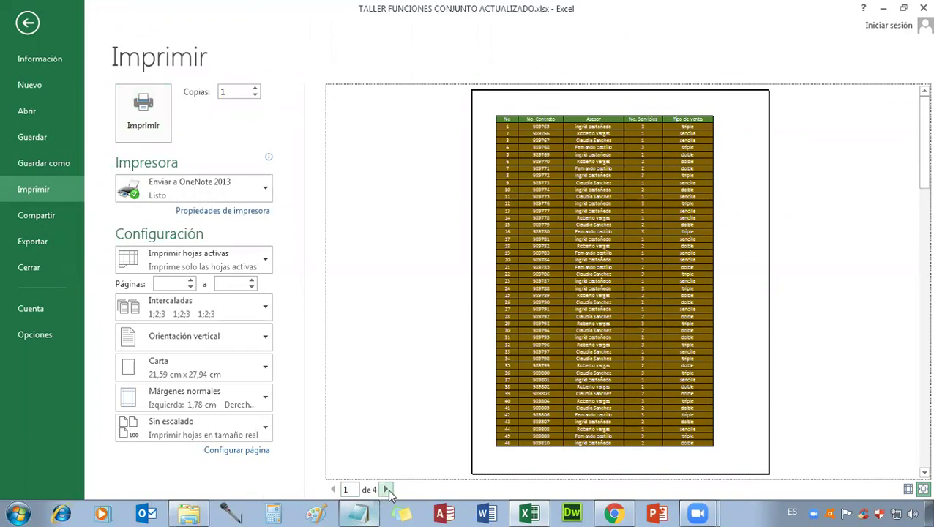
{"action": "left_click", "coordinate": [385, 489]}
{"action": "left_click", "coordinate": [385, 489]}
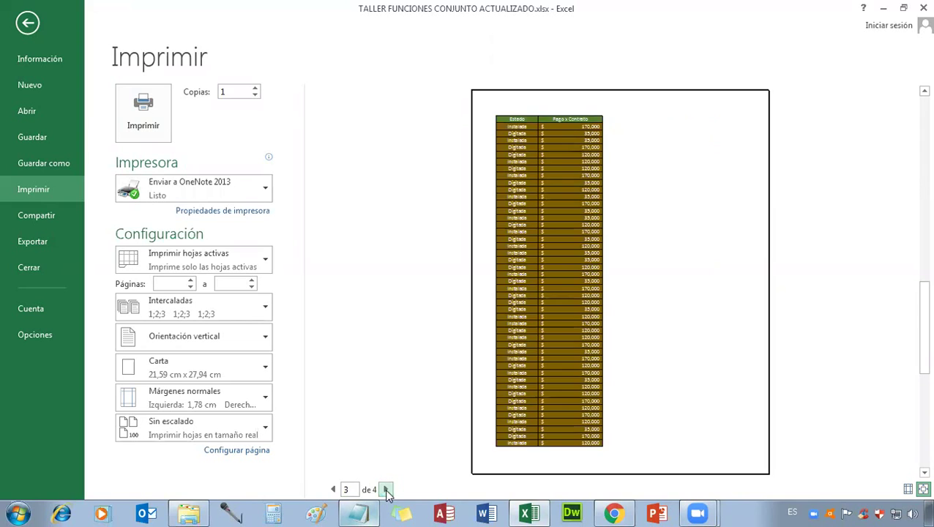
{"action": "left_click", "coordinate": [385, 489]}
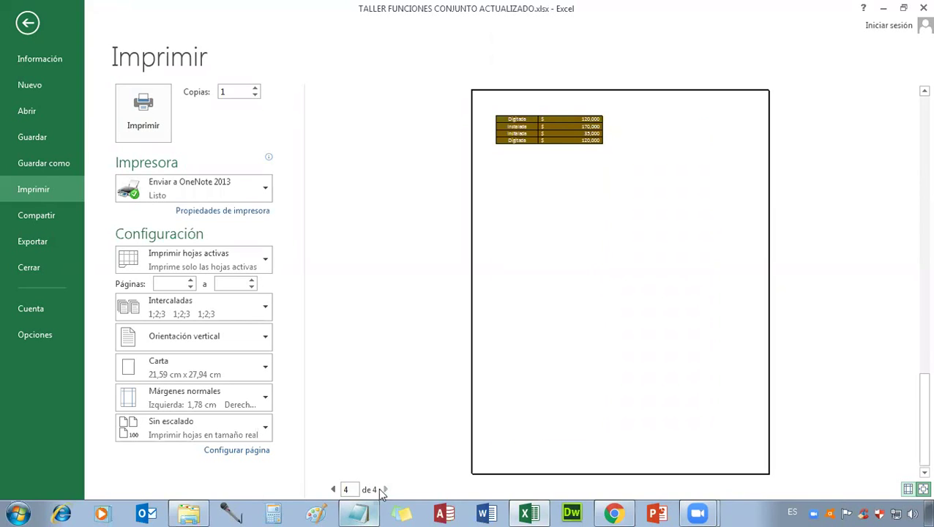
{"action": "left_click", "coordinate": [333, 490]}
{"action": "left_click", "coordinate": [333, 489]}
{"action": "left_click", "coordinate": [333, 489]}
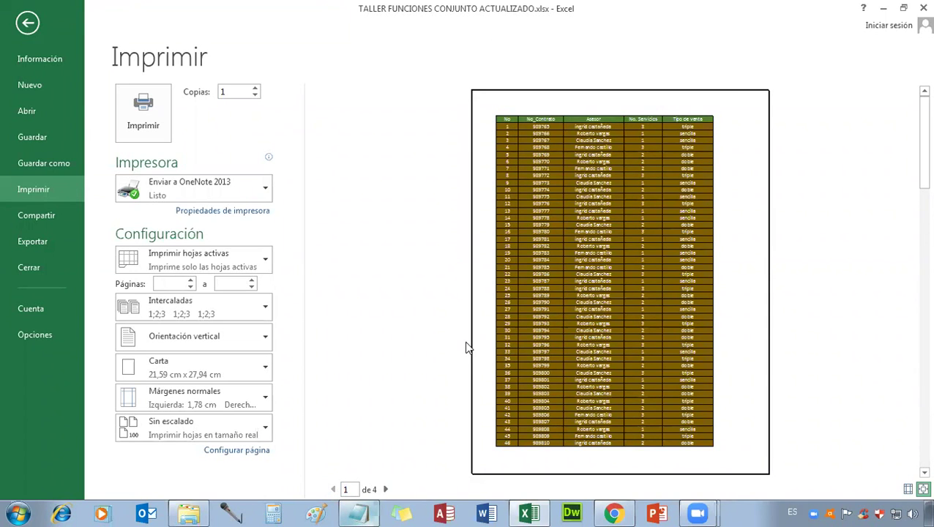
{"action": "left_click", "coordinate": [386, 489]}
{"action": "left_click", "coordinate": [386, 490]}
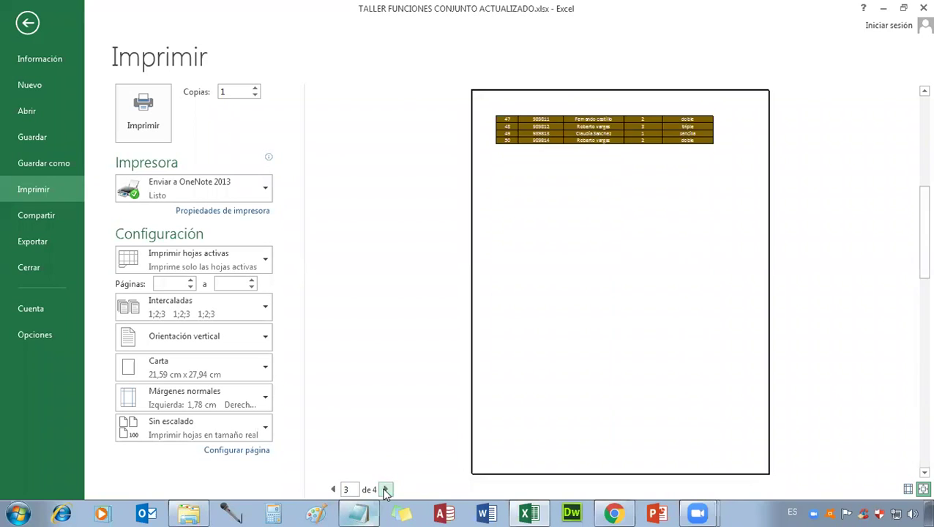
{"action": "left_click", "coordinate": [386, 489]}
{"action": "left_click", "coordinate": [333, 490]}
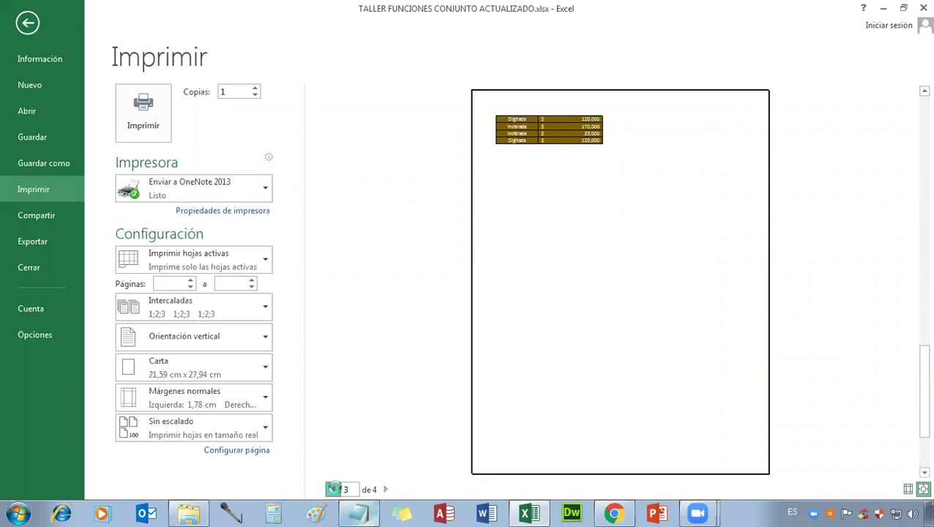
{"action": "left_click", "coordinate": [333, 489]}
{"action": "left_click", "coordinate": [333, 490]}
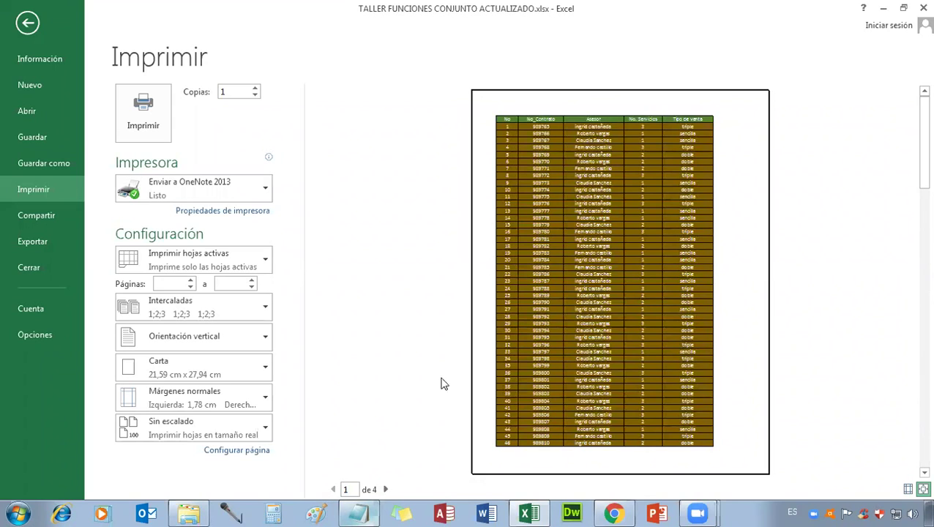
{"action": "left_click", "coordinate": [386, 490]}
{"action": "left_click", "coordinate": [386, 489]}
{"action": "left_click", "coordinate": [385, 490]}
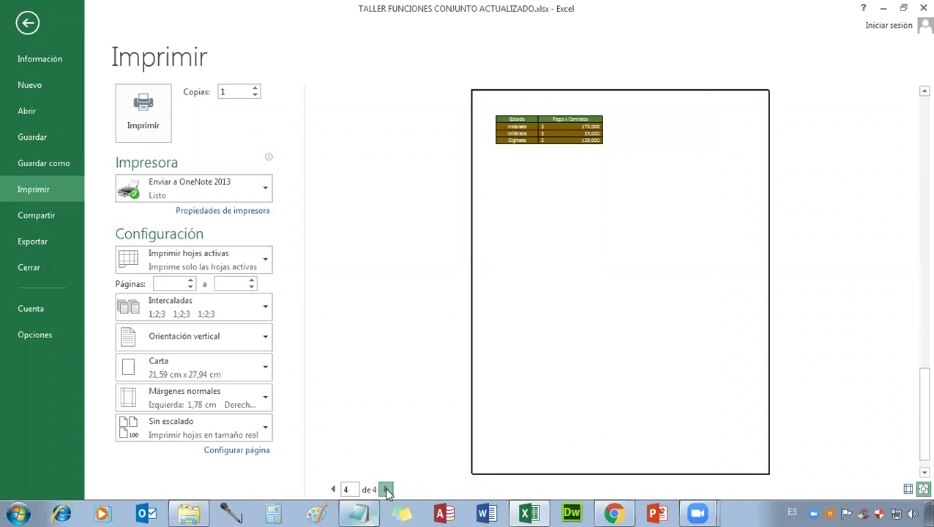
{"action": "left_click", "coordinate": [333, 489]}
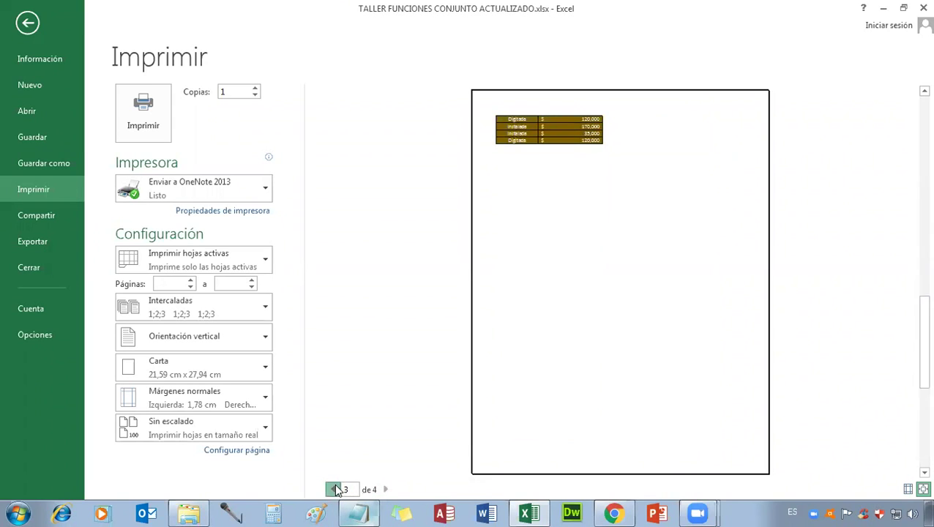
{"action": "left_click", "coordinate": [333, 490]}
{"action": "left_click", "coordinate": [333, 490]}
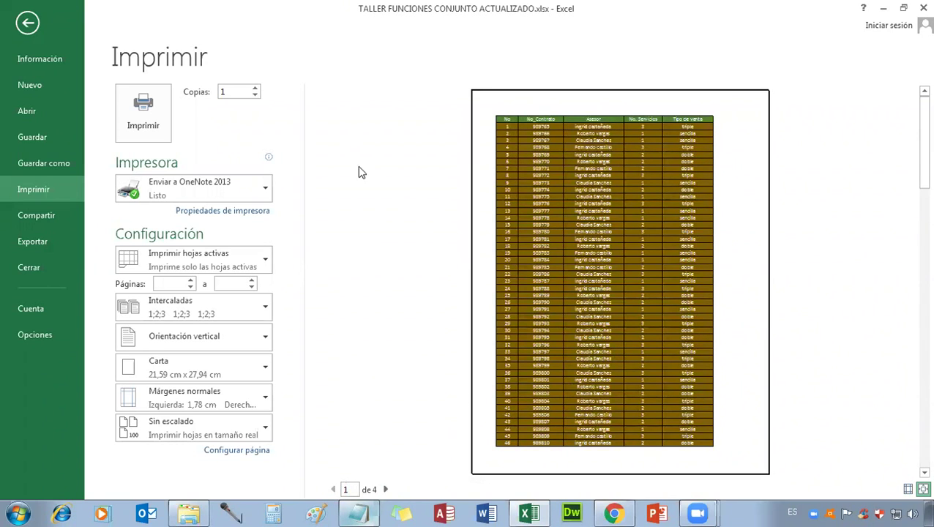
{"action": "left_click", "coordinate": [22, 27]}
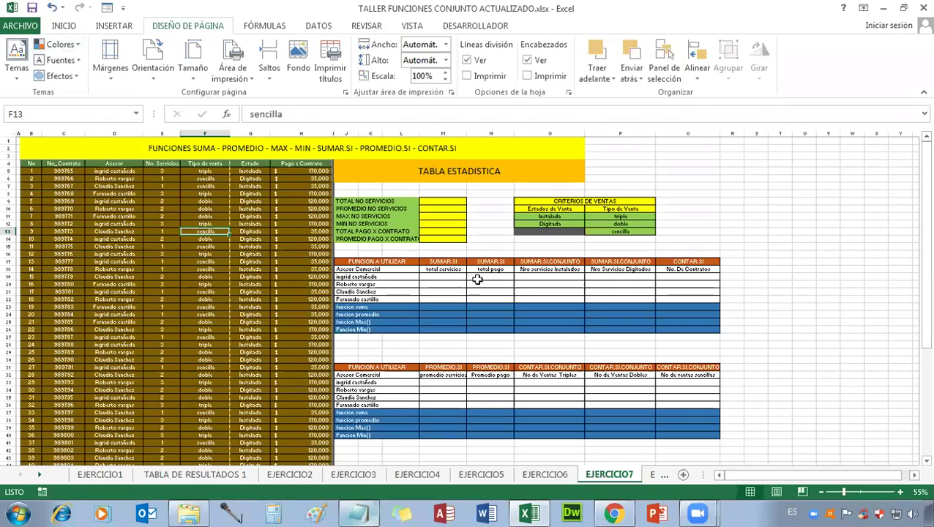
Step: Scale the printout of the contracts table to a width of 1 page, leaving the height on automatic
{"action": "scroll", "coordinate": [217, 300], "scroll_direction": "down", "scroll_amount": 7}
{"action": "scroll", "coordinate": [217, 300], "scroll_direction": "up", "scroll_amount": 7}
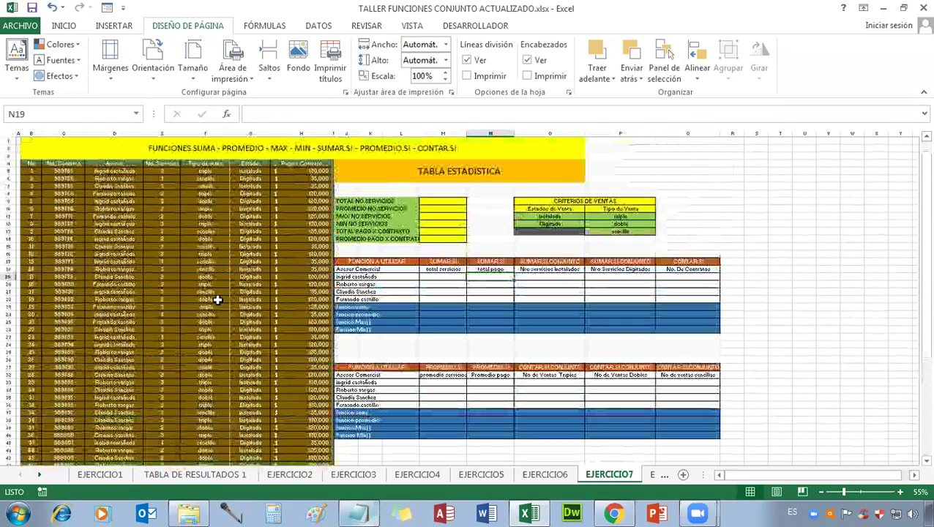
{"action": "left_click", "coordinate": [300, 193]}
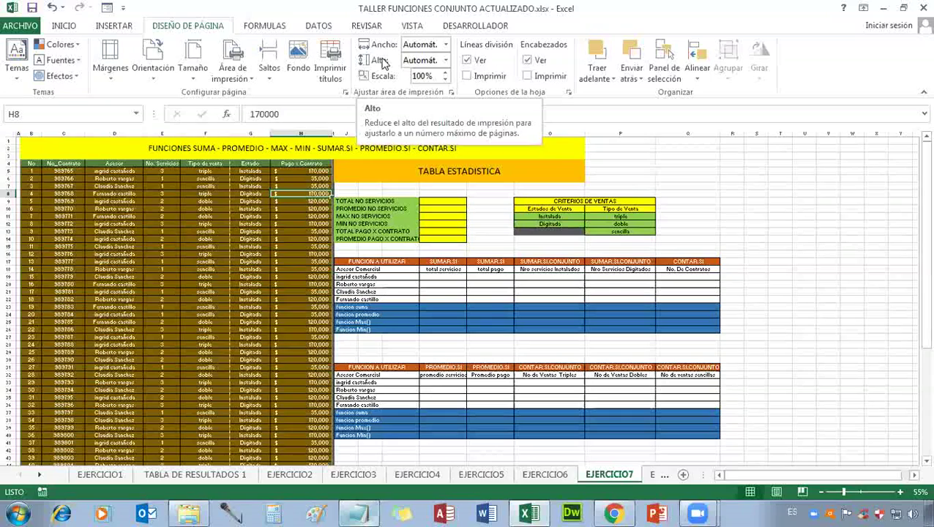
{"action": "left_click", "coordinate": [218, 284]}
{"action": "scroll", "coordinate": [218, 286], "scroll_direction": "down", "scroll_amount": 8}
{"action": "scroll", "coordinate": [218, 285], "scroll_direction": "up", "scroll_amount": 8}
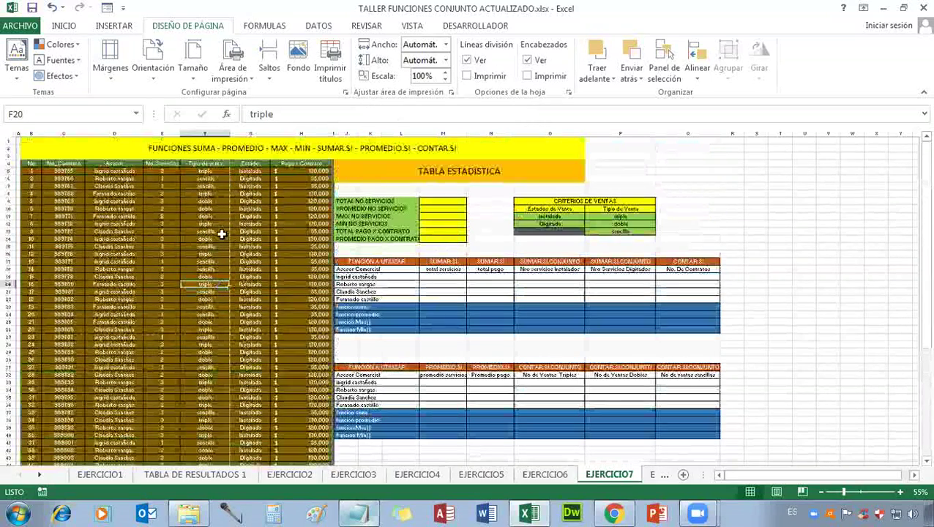
{"action": "left_click", "coordinate": [446, 45]}
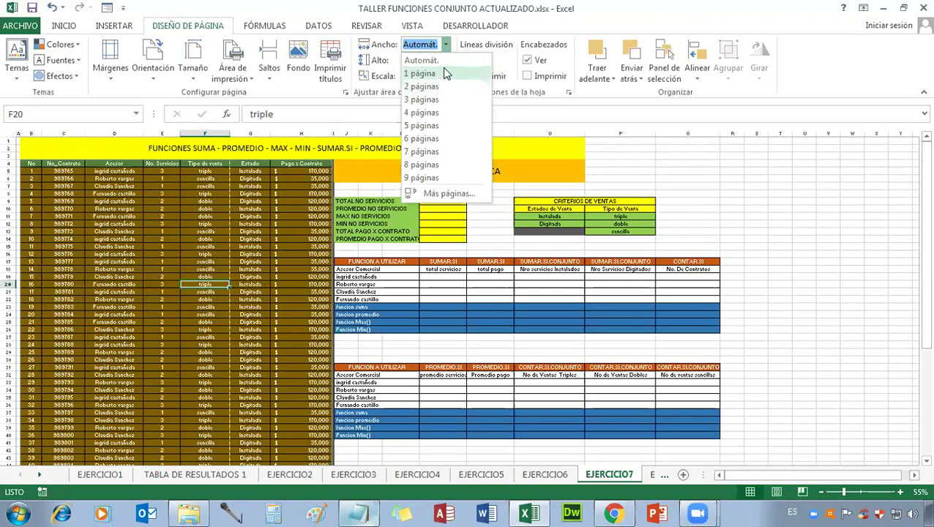
{"action": "left_click", "coordinate": [447, 75]}
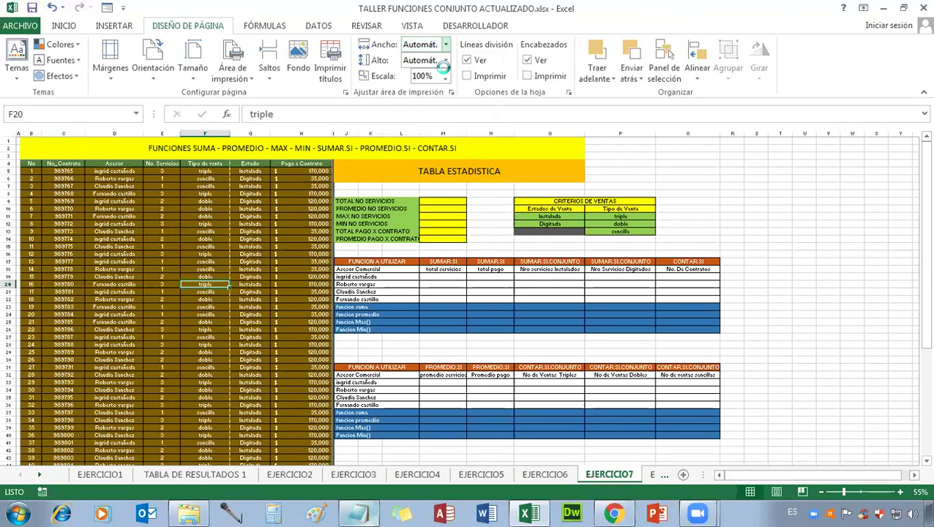
{"action": "left_click", "coordinate": [211, 254]}
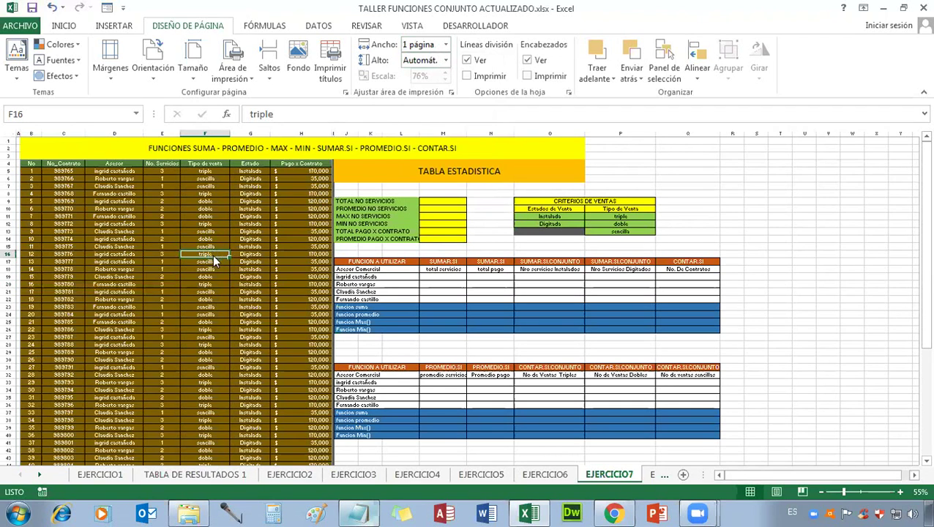
Step: Open the print preview again and check how the contracts table fits the page width
{"action": "key", "text": "ctrl+p"}
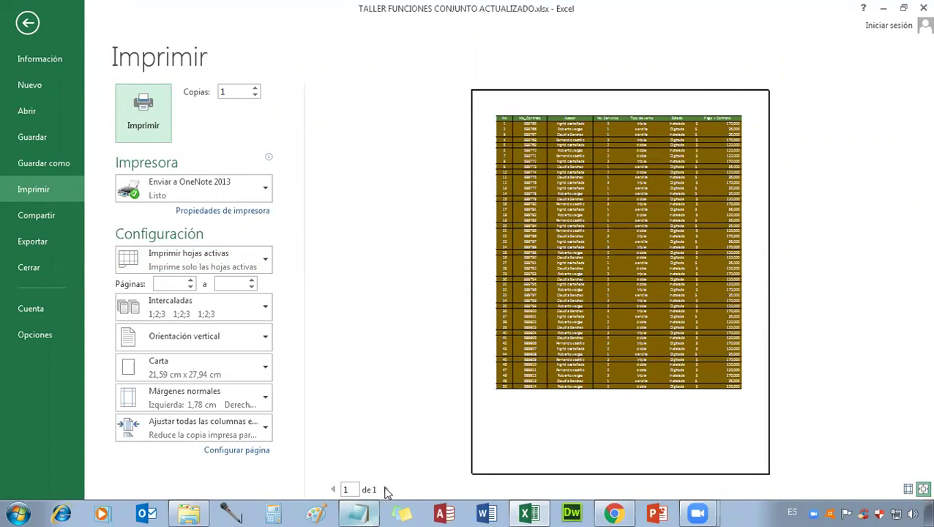
{"action": "left_click", "coordinate": [615, 149]}
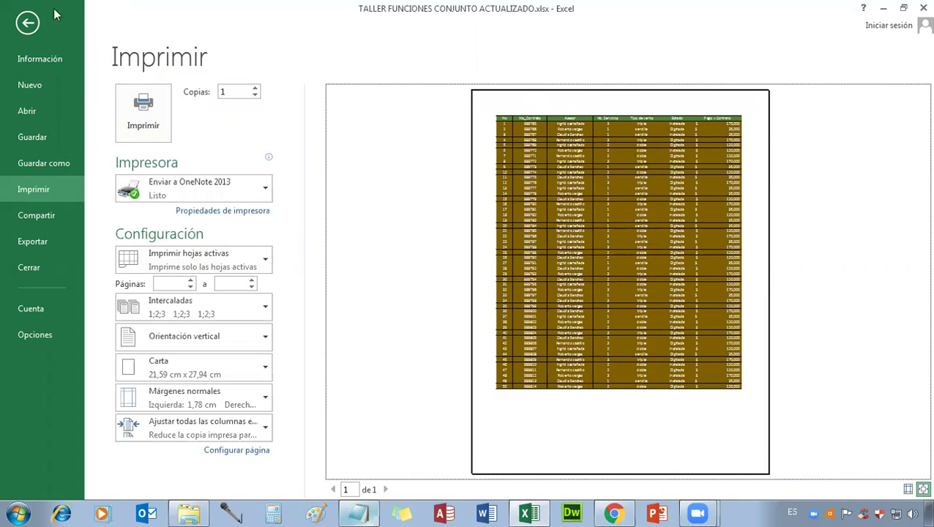
Step: Compare the contracts table on the sheet with its print preview once more, and return to the sheet
{"action": "left_click", "coordinate": [26, 22]}
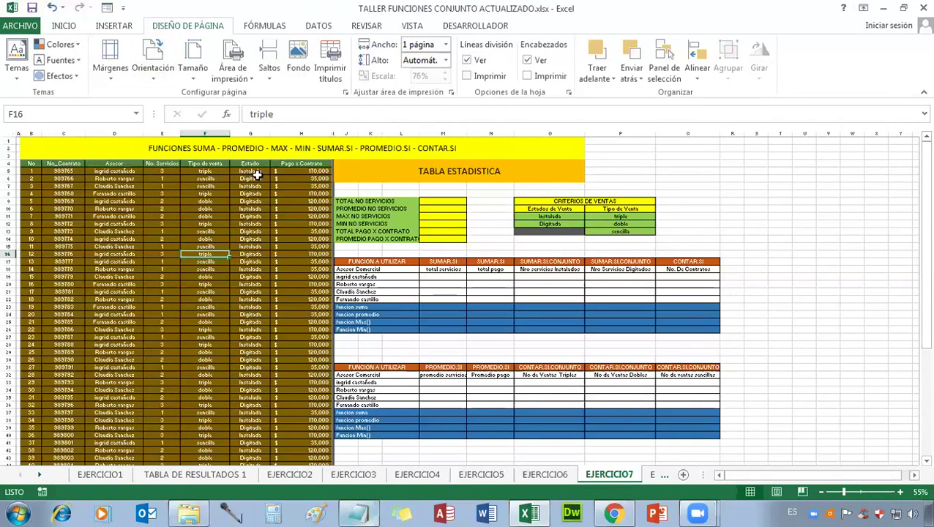
{"action": "left_click", "coordinate": [196, 247]}
{"action": "scroll", "coordinate": [195, 247], "scroll_direction": "down", "scroll_amount": 7}
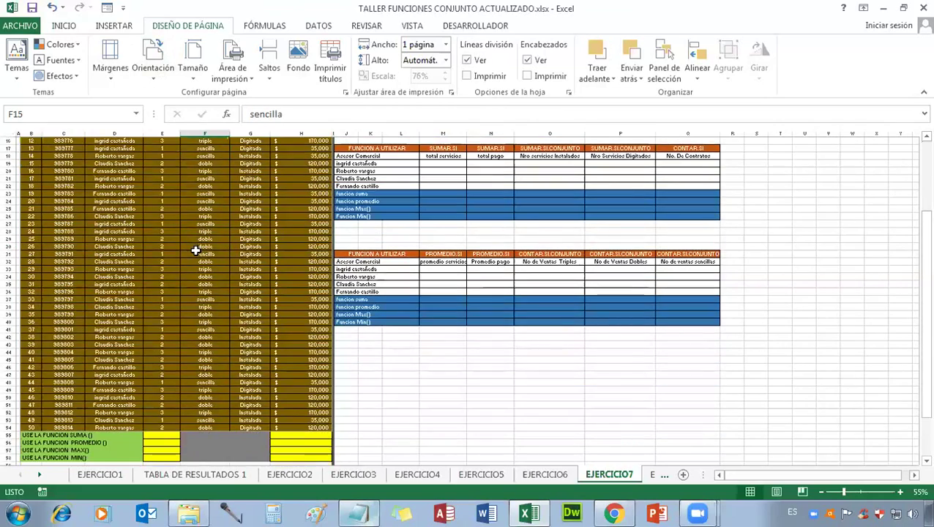
{"action": "scroll", "coordinate": [194, 248], "scroll_direction": "up", "scroll_amount": 7}
{"action": "left_click", "coordinate": [210, 194]}
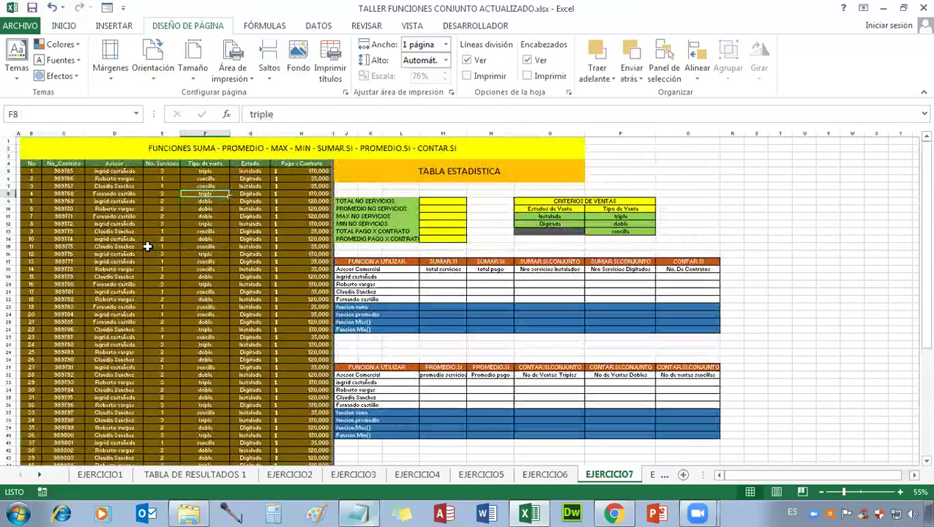
{"action": "left_click", "coordinate": [117, 192]}
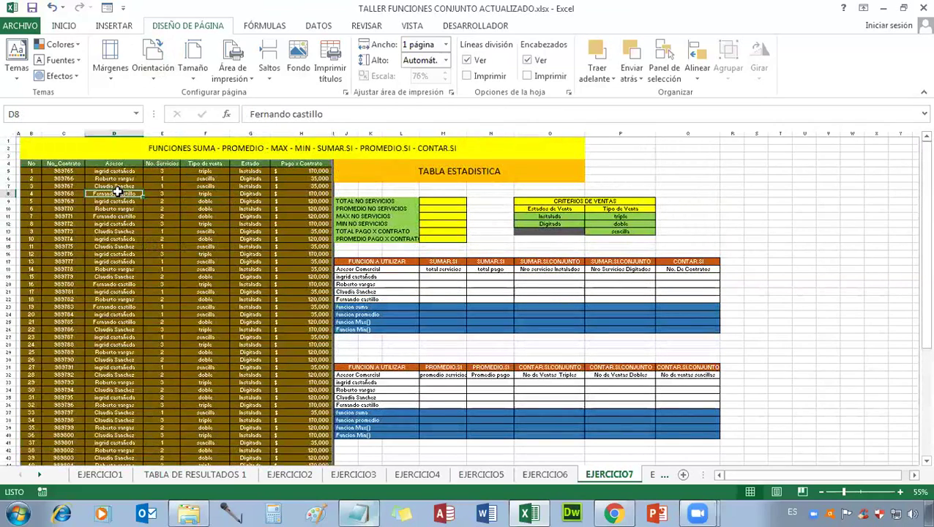
{"action": "key", "text": "ctrl+p"}
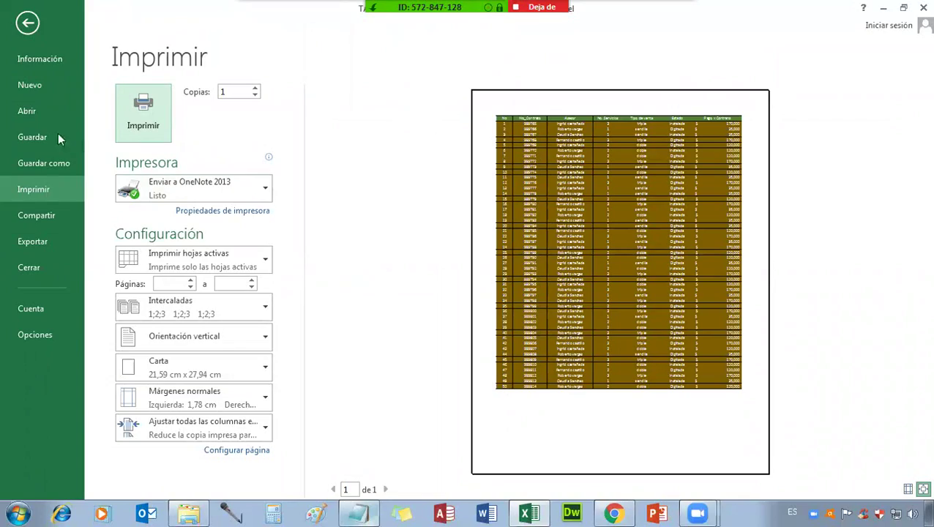
{"action": "left_click", "coordinate": [28, 26]}
{"action": "scroll", "coordinate": [165, 266], "scroll_direction": "down", "scroll_amount": 6}
{"action": "scroll", "coordinate": [156, 316], "scroll_direction": "up", "scroll_amount": 6}
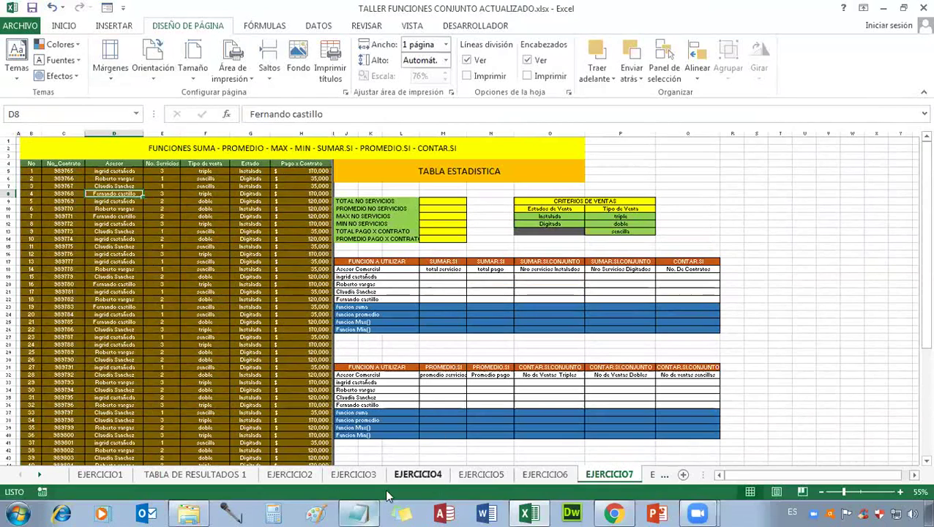
Step: Review the points on defining a print area and fitting the table to the sheet width in the Notepad notes, and return to Excel
{"action": "left_click", "coordinate": [359, 512]}
{"action": "left_click_drag", "start_coordinate": [32, 297], "coordinate": [494, 300]}
{"action": "left_click", "coordinate": [496, 301]}
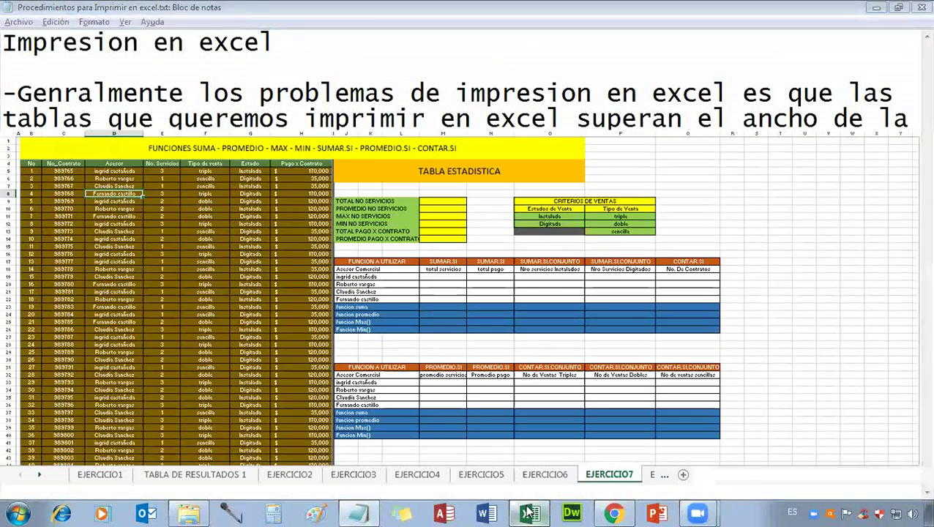
{"action": "left_click", "coordinate": [529, 512]}
{"action": "left_click_drag", "start_coordinate": [31, 162], "coordinate": [334, 413]}
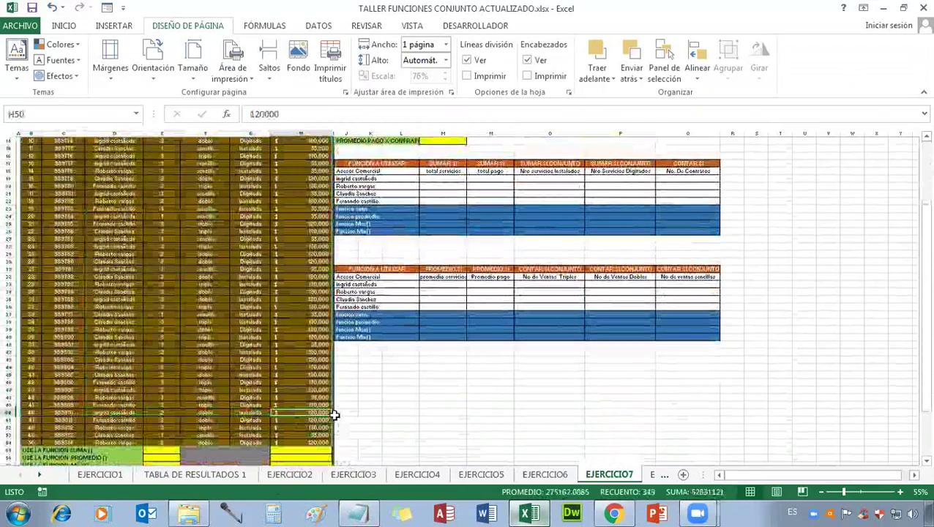
{"action": "left_click", "coordinate": [358, 512]}
{"action": "left_click_drag", "start_coordinate": [32, 322], "coordinate": [788, 322]}
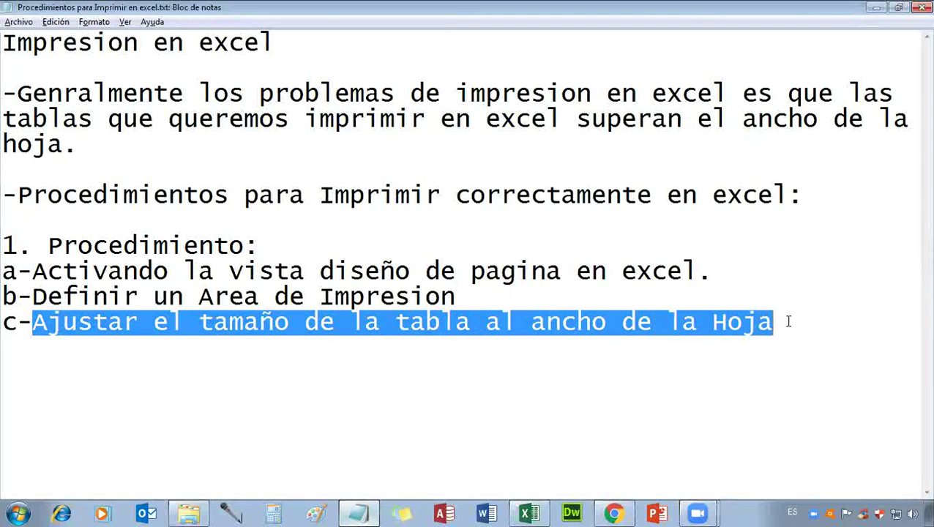
{"action": "left_click", "coordinate": [528, 512]}
Step: Look through the contracts table on the sheet, check its one-page print preview again, and return to the sheet
{"action": "left_click", "coordinate": [275, 251]}
{"action": "scroll", "coordinate": [276, 252], "scroll_direction": "up", "scroll_amount": 5}
{"action": "scroll", "coordinate": [273, 252], "scroll_direction": "down", "scroll_amount": 7}
{"action": "scroll", "coordinate": [273, 252], "scroll_direction": "up", "scroll_amount": 7}
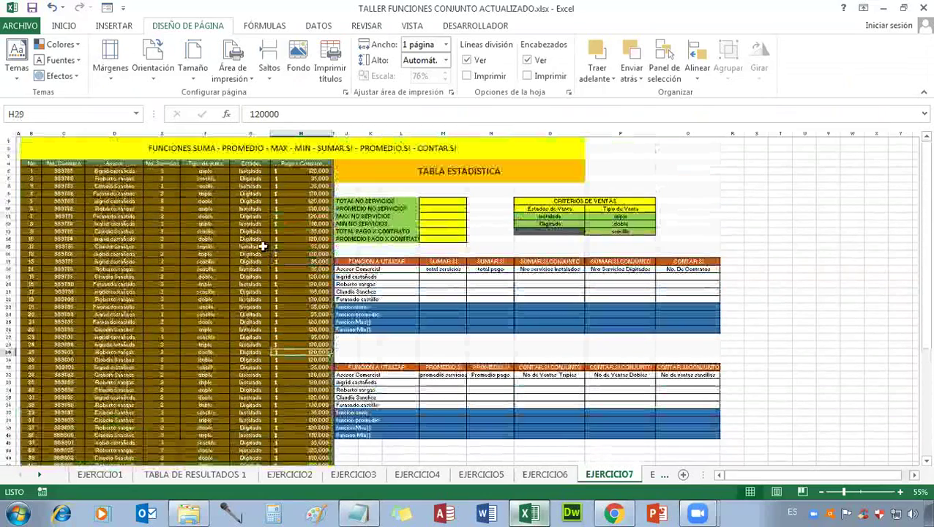
{"action": "key", "text": "ctrl+p"}
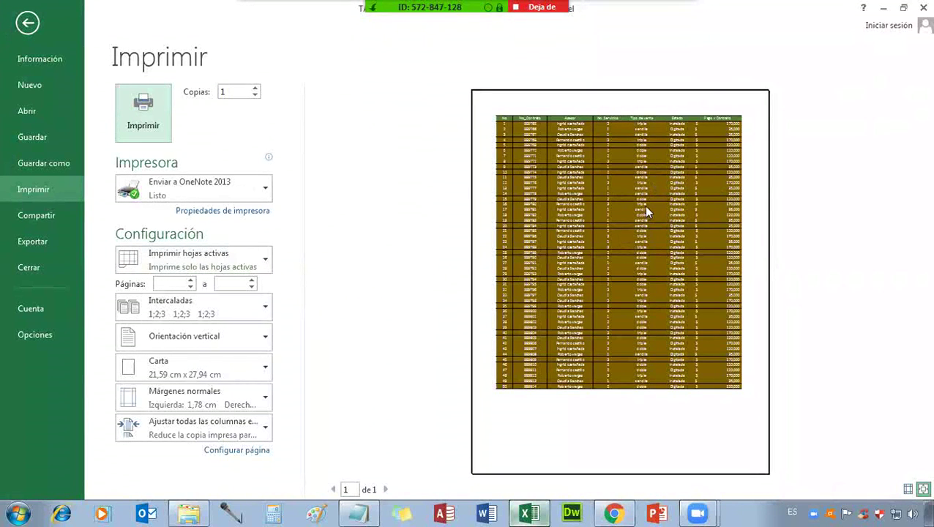
{"action": "left_click", "coordinate": [28, 23]}
Step: Set the upper FUNCION A UTILIZAR table with the SUMAR.SI columns, from row 17 to row 26, as the print area
{"action": "scroll", "coordinate": [631, 295], "scroll_direction": "down", "scroll_amount": 3}
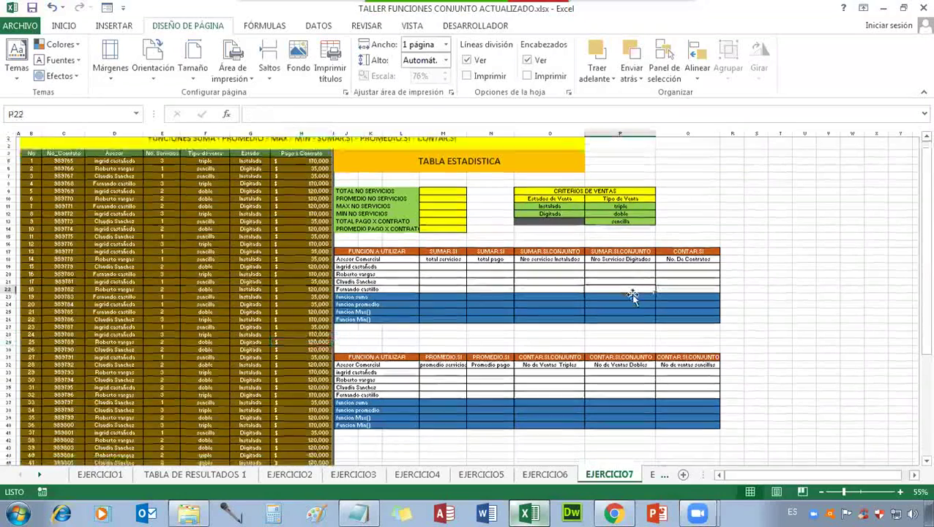
{"action": "scroll", "coordinate": [631, 292], "scroll_direction": "up", "scroll_amount": 3}
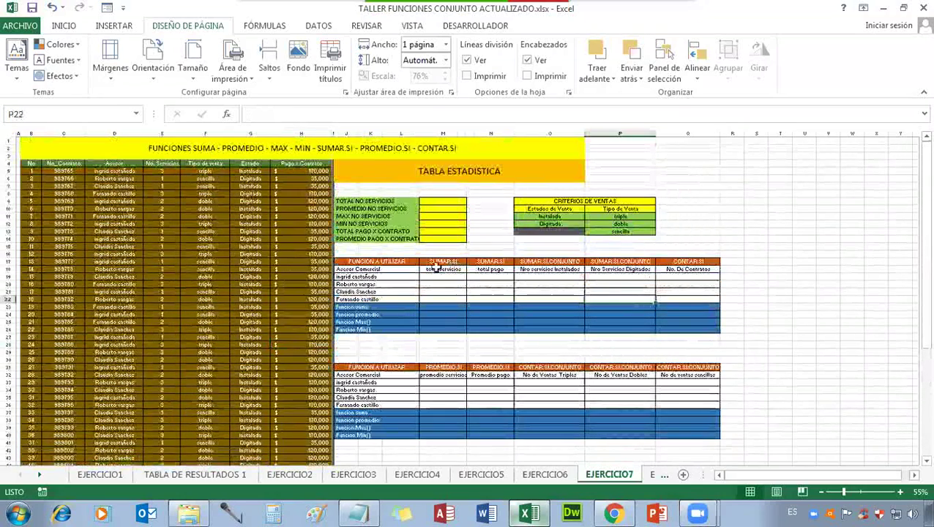
{"action": "left_click_drag", "start_coordinate": [382, 260], "coordinate": [711, 333]}
{"action": "left_click", "coordinate": [804, 307]}
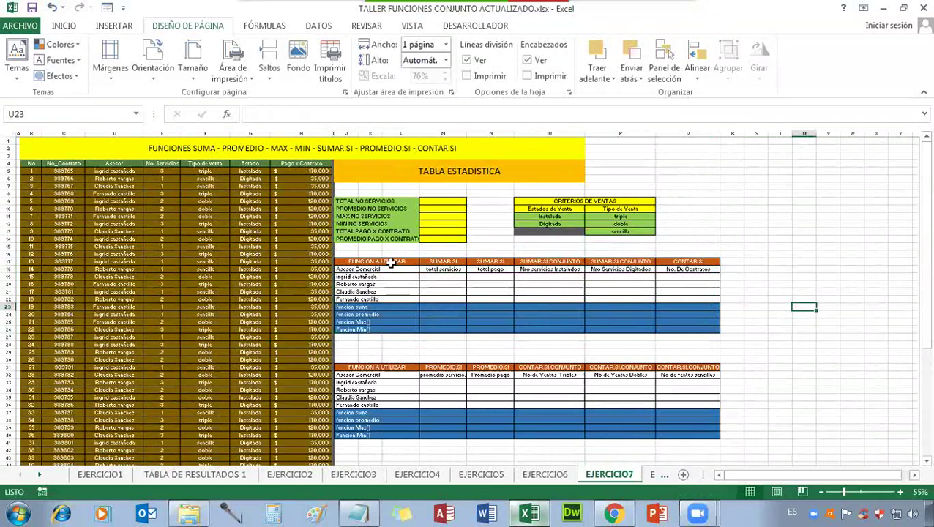
{"action": "left_click_drag", "start_coordinate": [389, 261], "coordinate": [695, 329]}
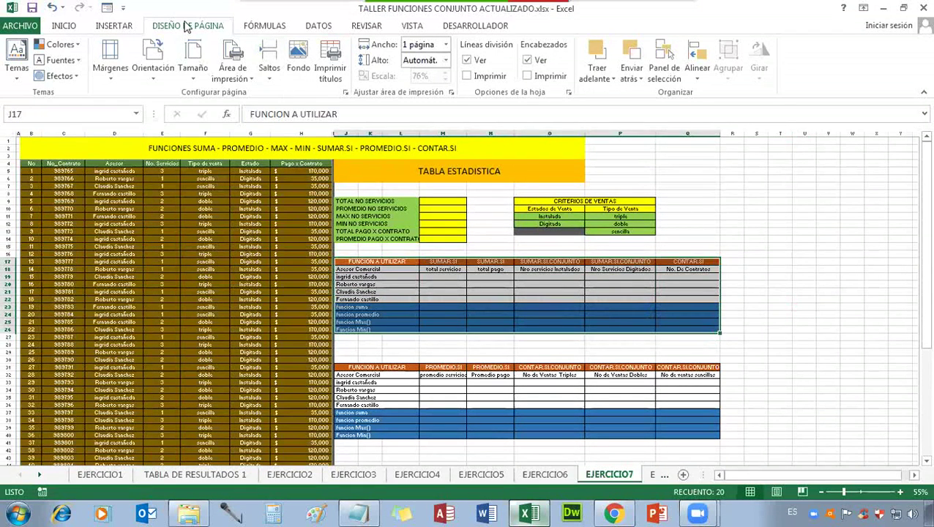
{"action": "left_click", "coordinate": [243, 67]}
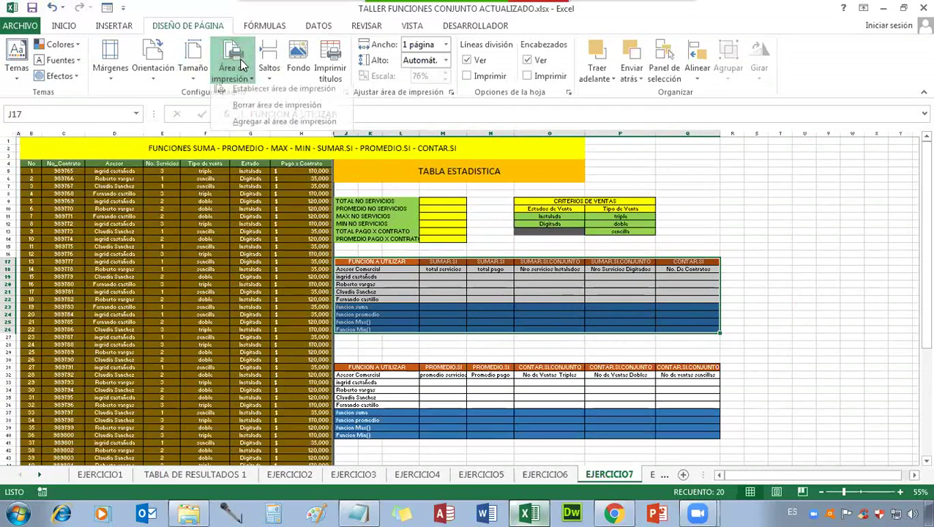
{"action": "left_click", "coordinate": [333, 96]}
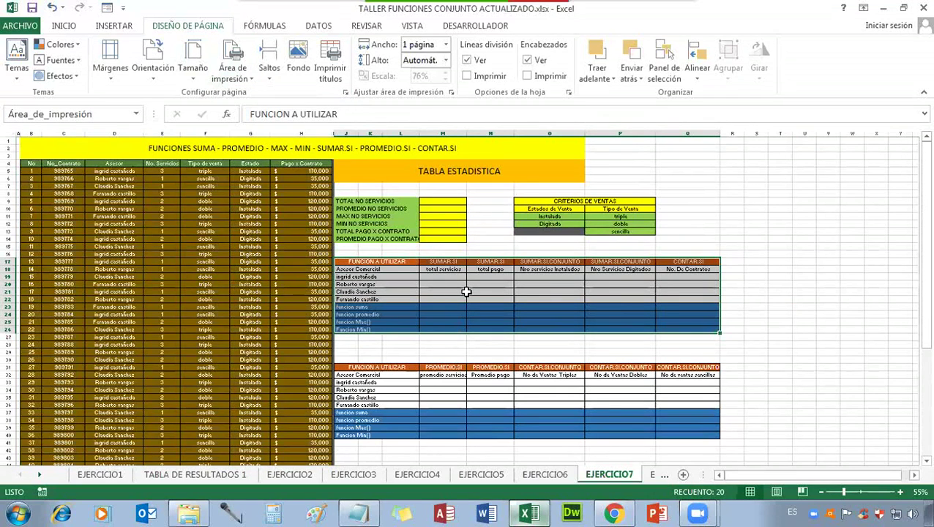
Step: Scale the SUMAR.SI table's printout to a width of 1 page and check it in the print preview
{"action": "left_click", "coordinate": [447, 44]}
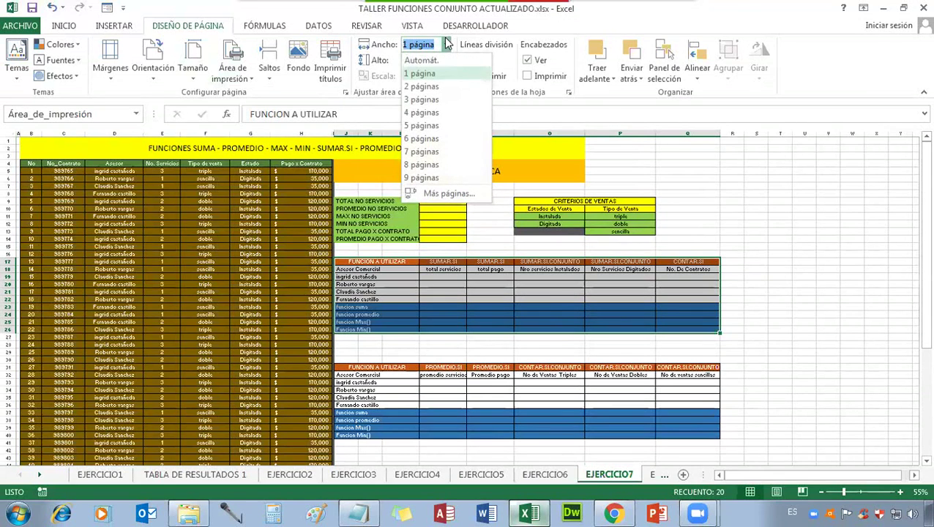
{"action": "left_click", "coordinate": [421, 74]}
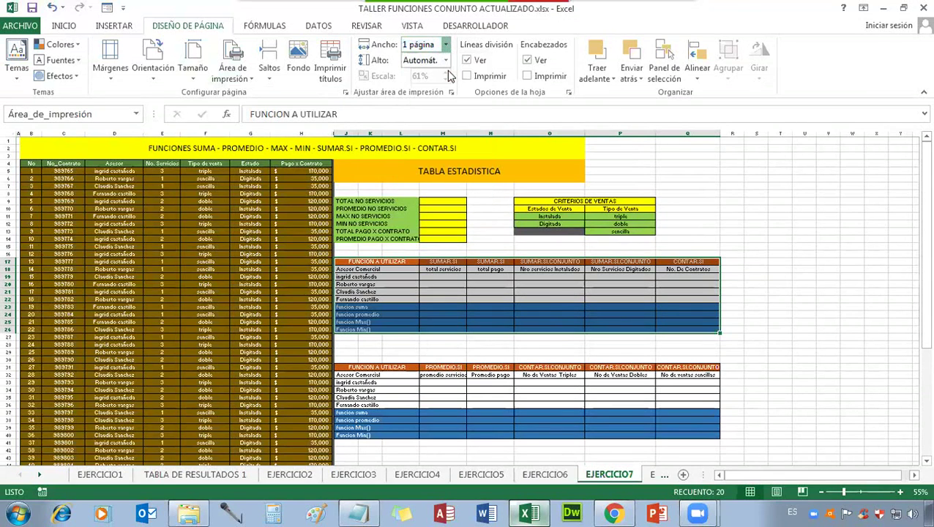
{"action": "left_click", "coordinate": [502, 290]}
{"action": "key", "text": "ctrl+p"}
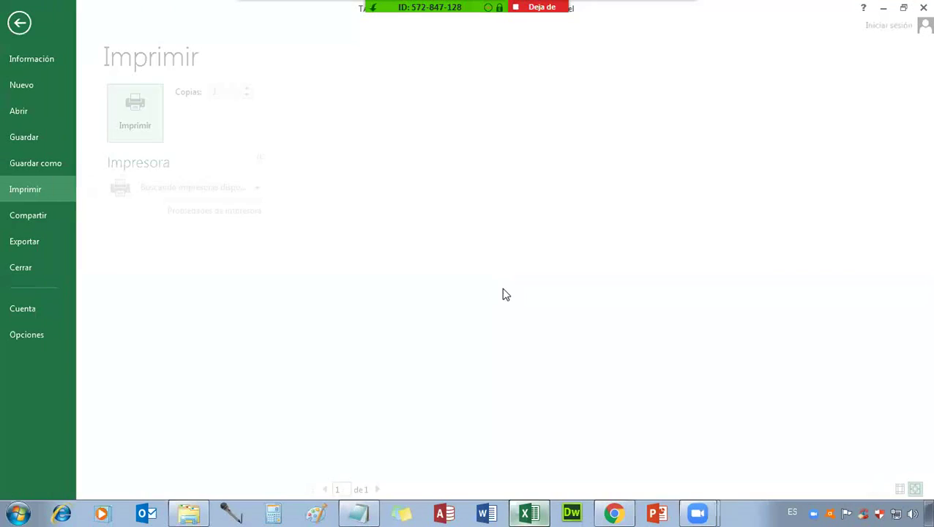
{"action": "left_click", "coordinate": [651, 150]}
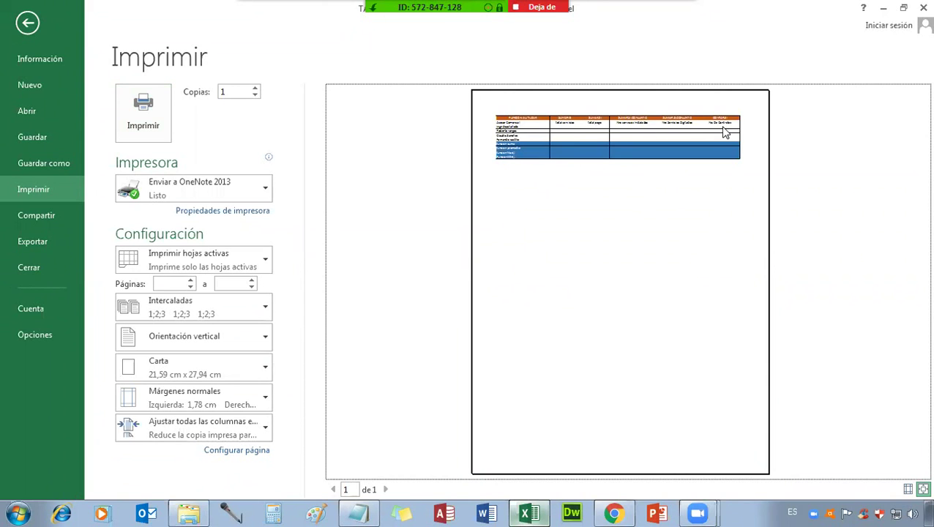
{"action": "left_click", "coordinate": [28, 24]}
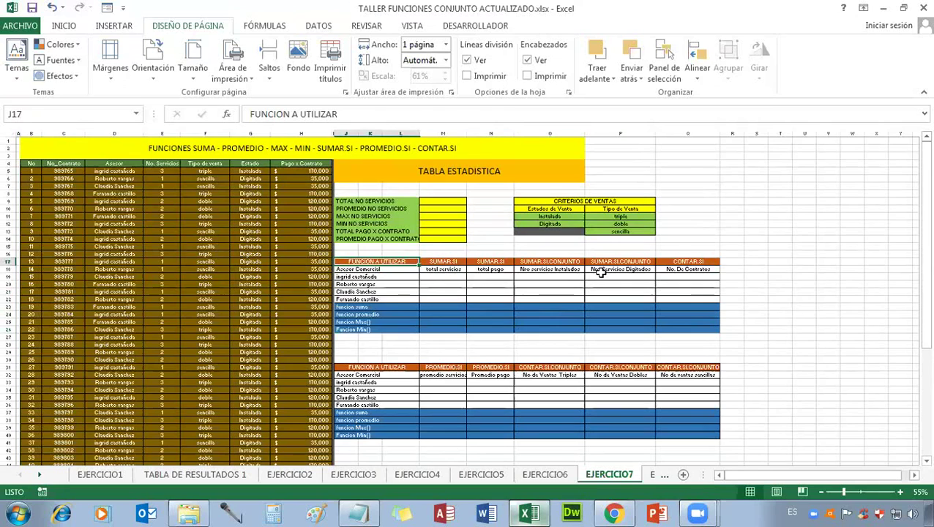
Step: Show the margins in the print preview and use their column markers to narrow the two SUMAR.SI.CONJUNTO columns slightly
{"action": "left_click", "coordinate": [491, 277]}
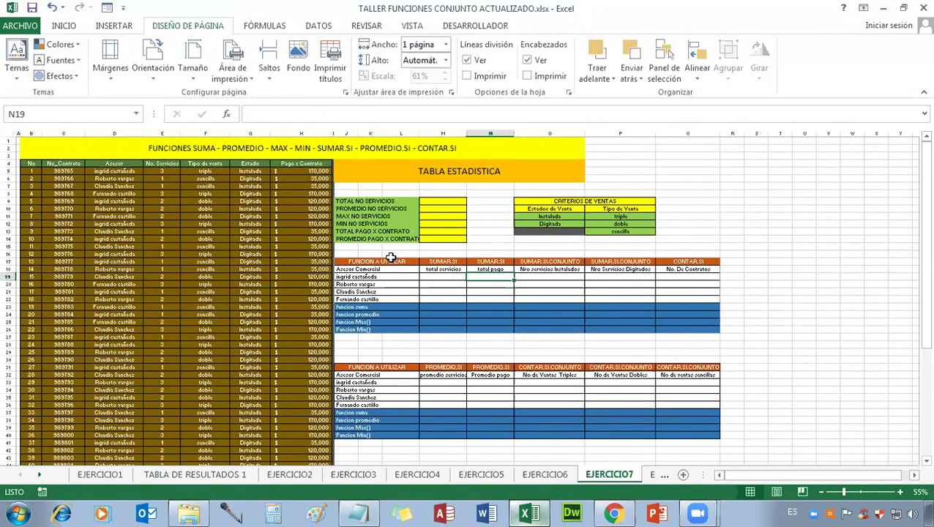
{"action": "key", "text": "ctrl+p"}
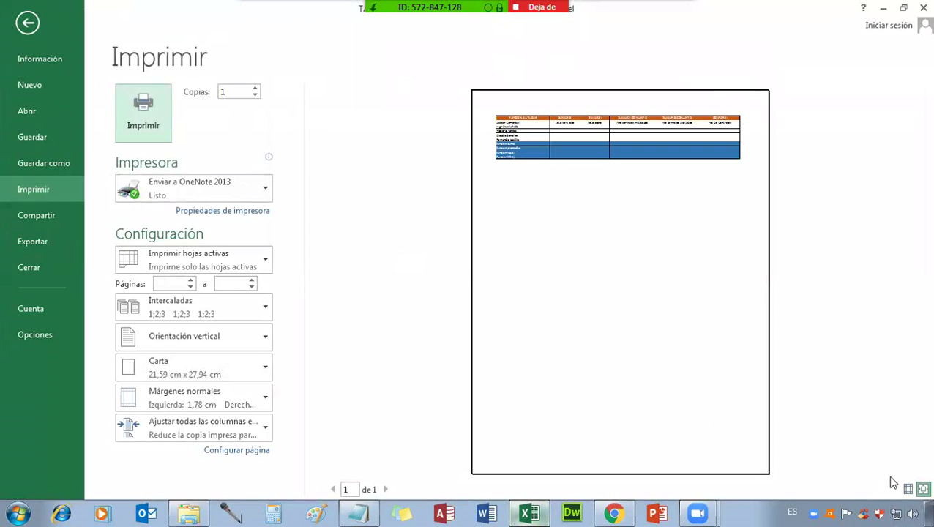
{"action": "left_click", "coordinate": [907, 490]}
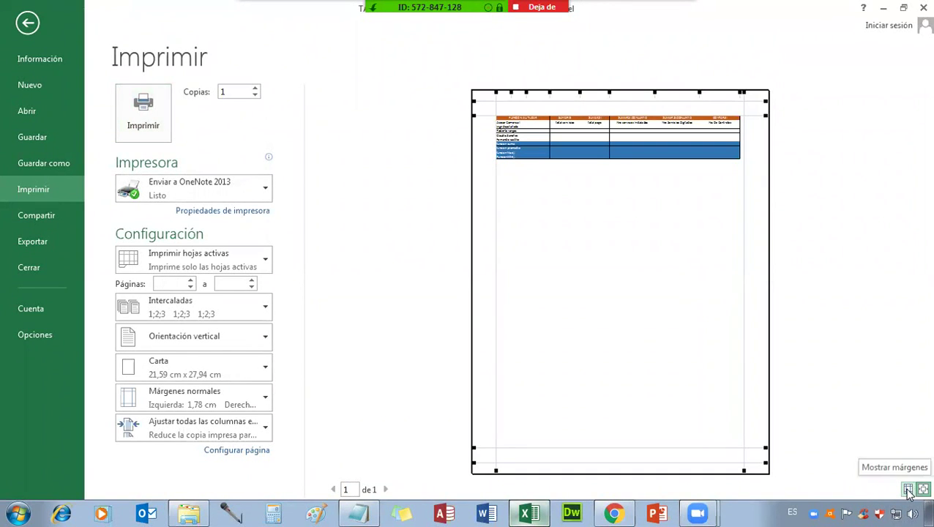
{"action": "left_click", "coordinate": [701, 93]}
{"action": "left_click_drag", "start_coordinate": [696, 93], "coordinate": [689, 94]}
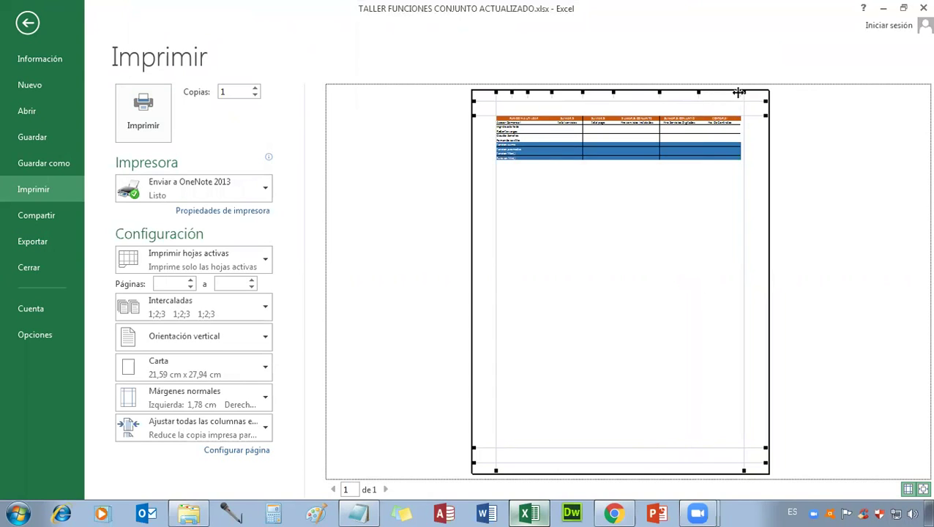
{"action": "left_click_drag", "start_coordinate": [657, 93], "coordinate": [657, 93]}
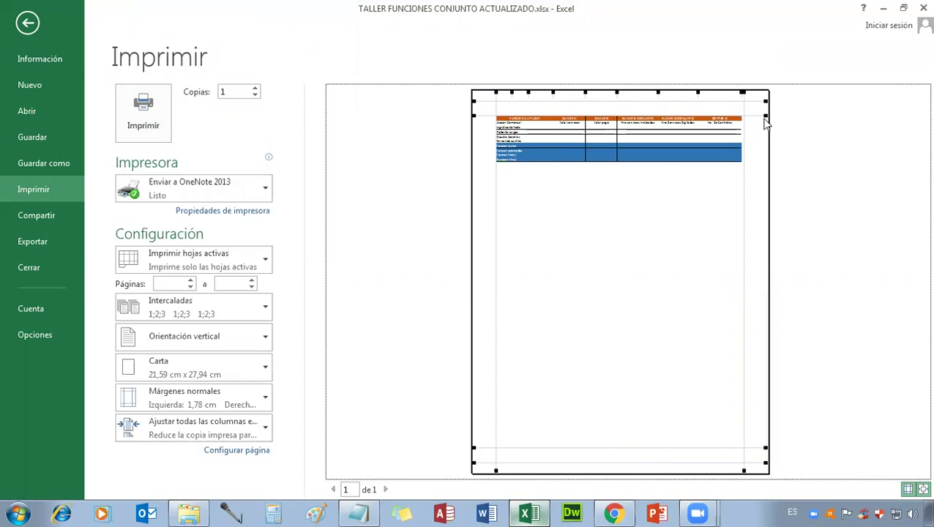
Step: Move the top margin and the header margin a little further down the page in the print preview
{"action": "left_click_drag", "start_coordinate": [762, 115], "coordinate": [765, 117]}
{"action": "left_click_drag", "start_coordinate": [473, 115], "coordinate": [475, 128]}
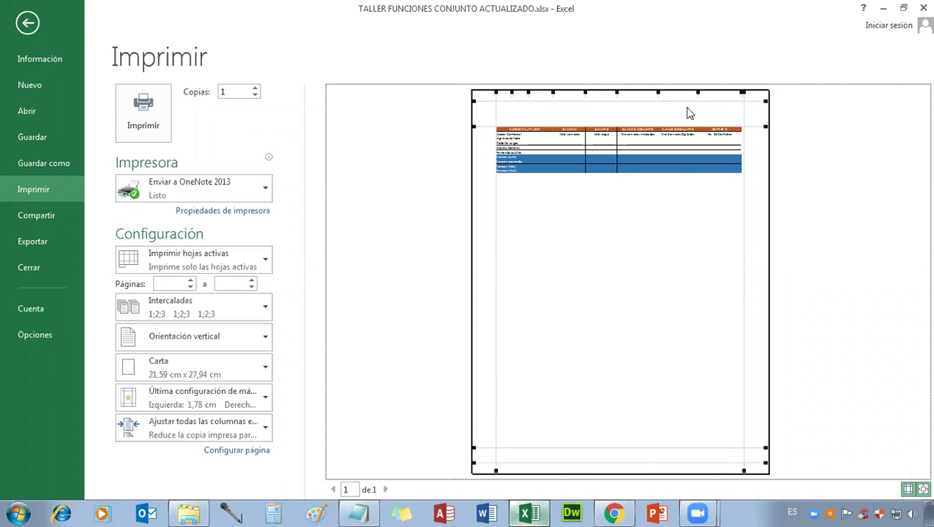
{"action": "left_click_drag", "start_coordinate": [483, 101], "coordinate": [487, 117]}
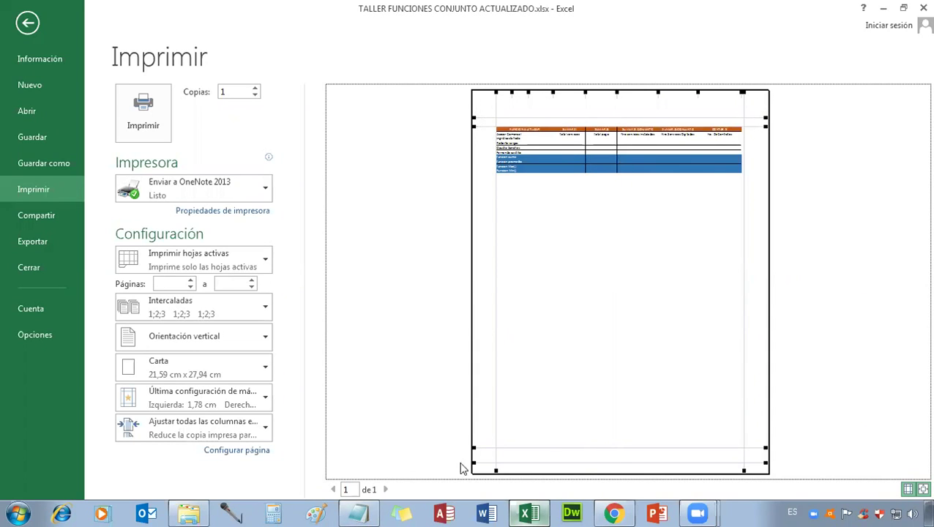
Step: Widen the left margin to 2,03 cm and the right margin slightly, and lower the top margin so the table sits well down the page
{"action": "left_click_drag", "start_coordinate": [474, 446], "coordinate": [476, 445]}
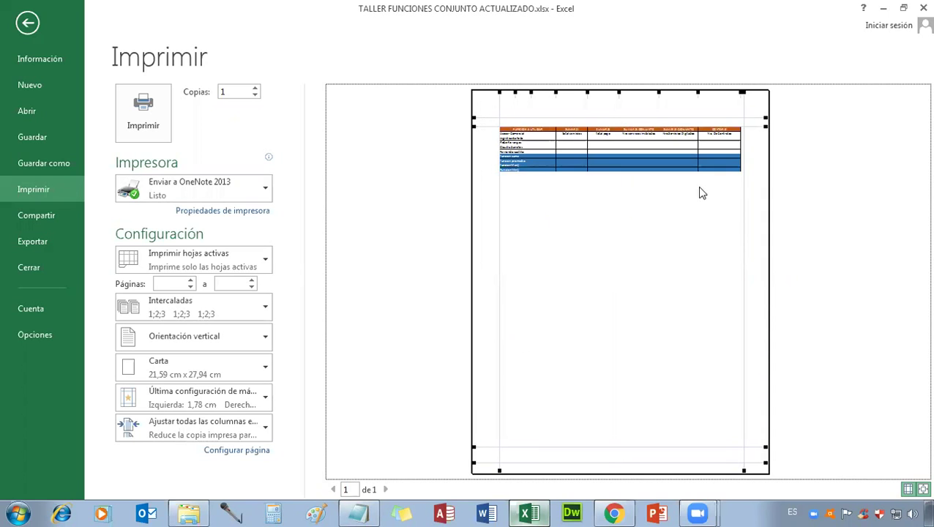
{"action": "mouse_move", "coordinate": [743, 188]}
{"action": "left_mouse_down"}
{"action": "mouse_move", "coordinate": [730, 192]}
{"action": "mouse_move", "coordinate": [741, 195]}
{"action": "left_mouse_up"}
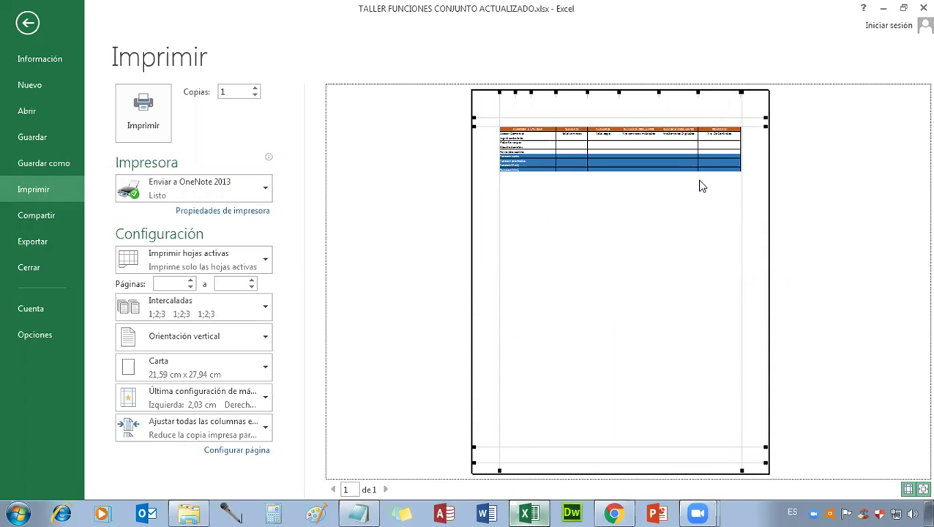
{"action": "left_click_drag", "start_coordinate": [634, 133], "coordinate": [633, 188]}
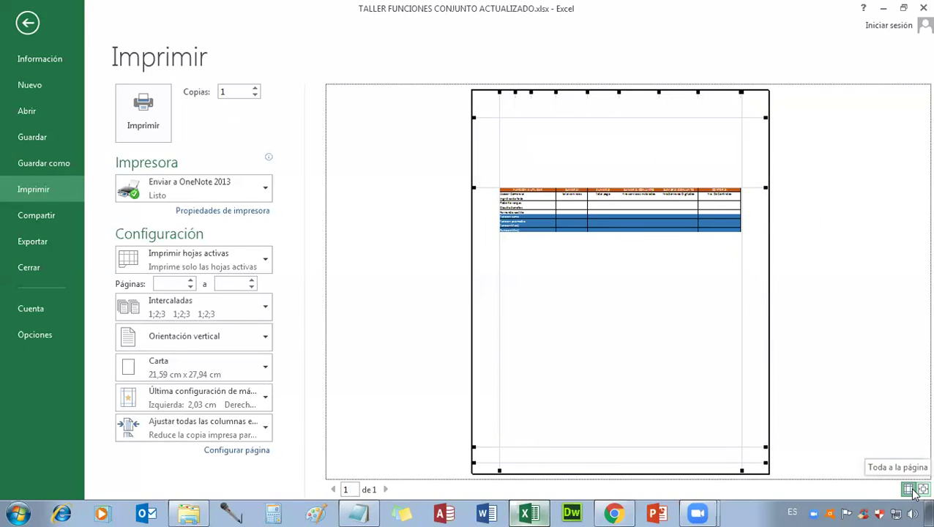
Step: Switch the preview between whole page and enlarged view, and examine the SUMAR.SI table's printed layout up close
{"action": "left_click", "coordinate": [908, 489]}
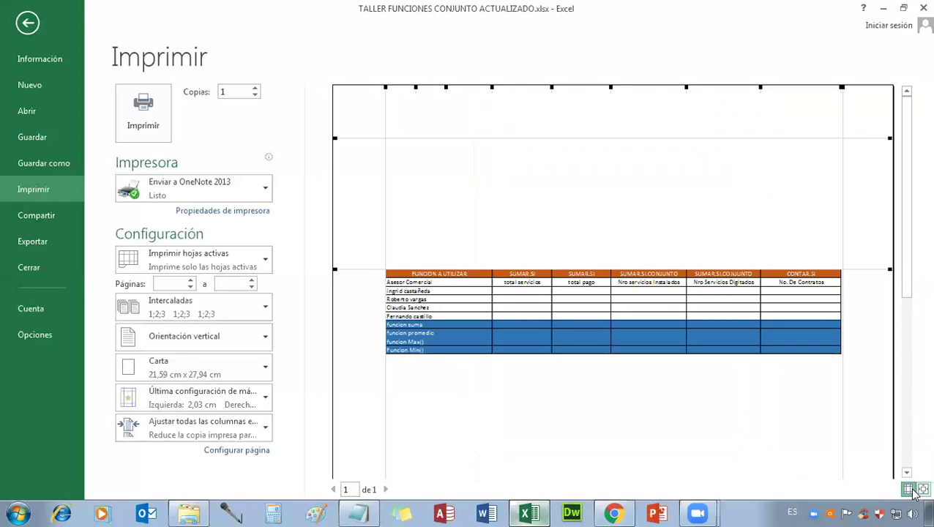
{"action": "left_click", "coordinate": [913, 491]}
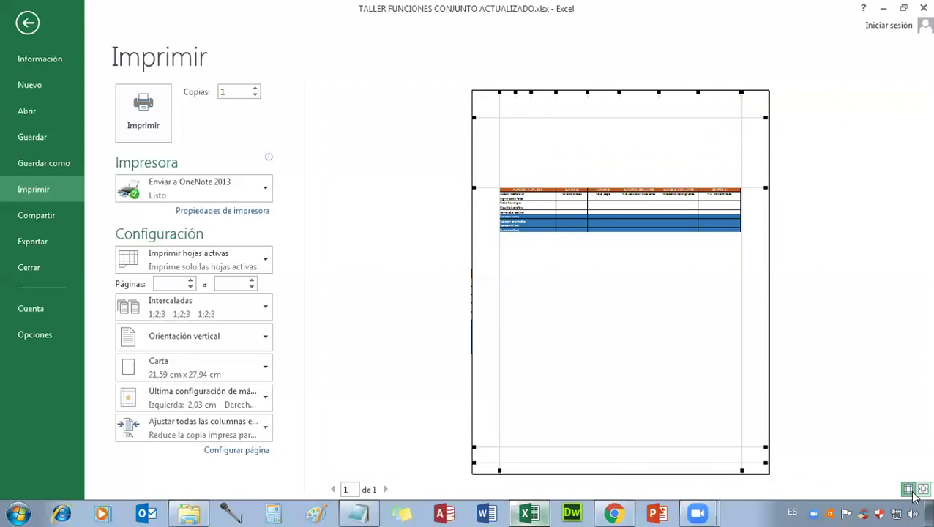
{"action": "left_click", "coordinate": [913, 492]}
{"action": "left_click", "coordinate": [707, 396]}
{"action": "left_click_drag", "start_coordinate": [905, 221], "coordinate": [909, 246]}
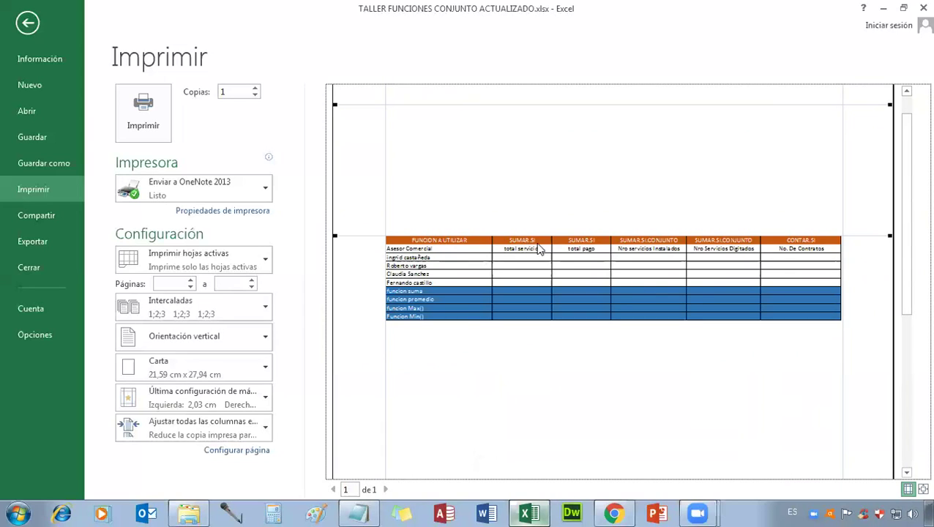
Step: Compare the EJERCICIO7 tables on the worksheet with their print preview and return to the sheet
{"action": "left_click", "coordinate": [27, 23]}
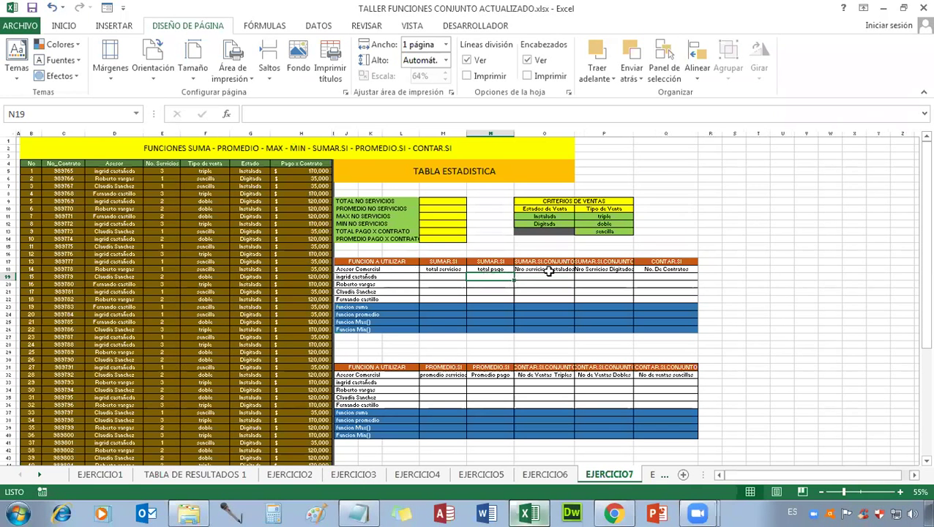
{"action": "left_click", "coordinate": [655, 268]}
{"action": "left_click", "coordinate": [734, 245]}
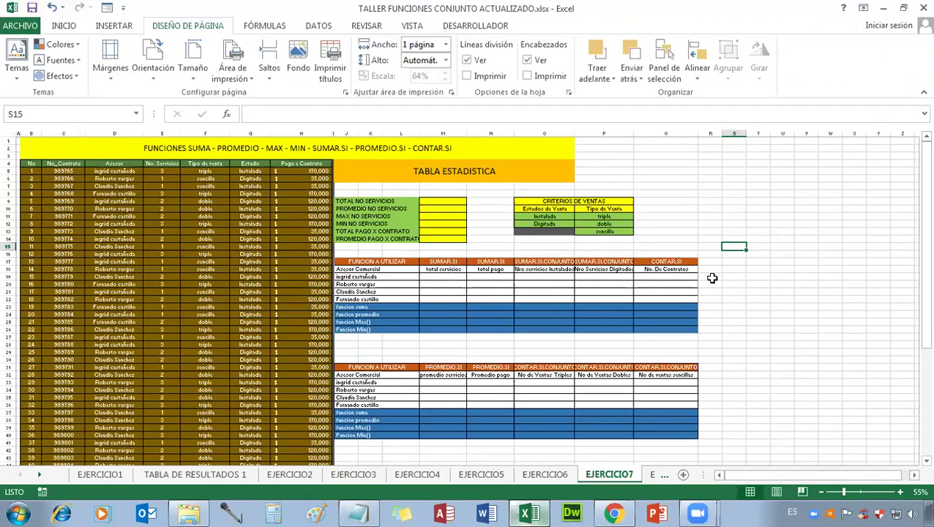
{"action": "left_click", "coordinate": [670, 263]}
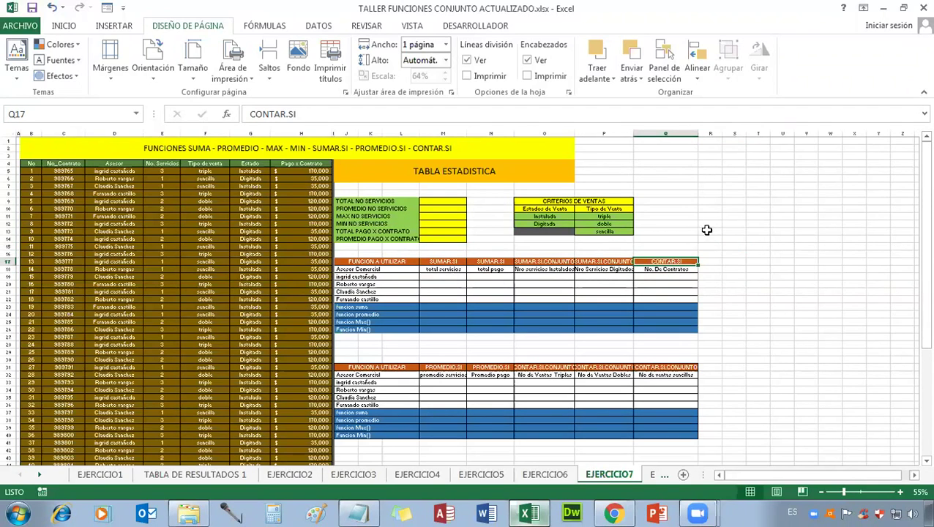
{"action": "left_click", "coordinate": [661, 219]}
{"action": "key", "text": "ctrl+p"}
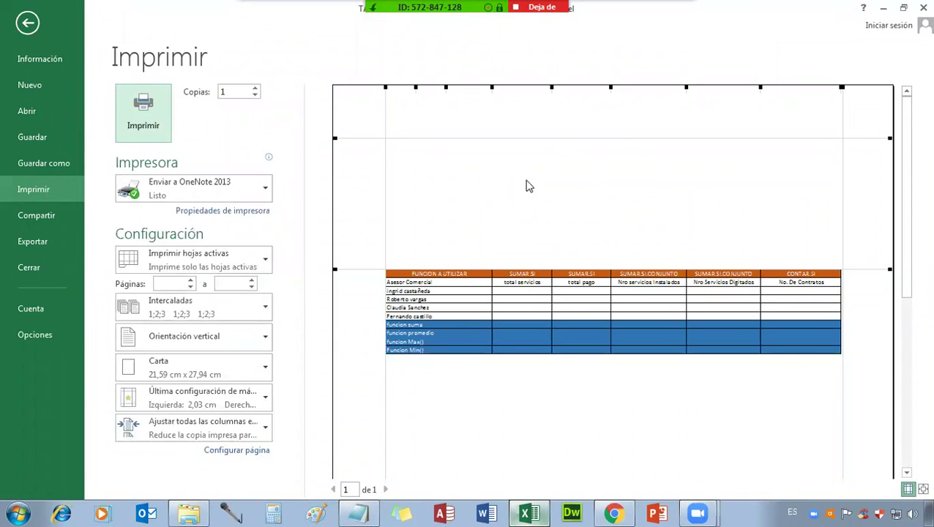
{"action": "left_click", "coordinate": [28, 23]}
{"action": "left_click", "coordinate": [534, 311]}
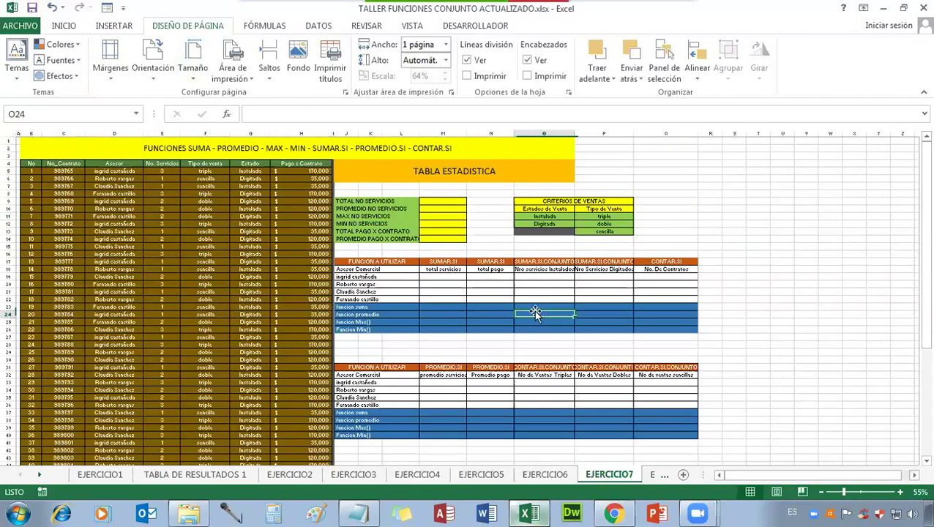
{"action": "scroll", "coordinate": [513, 245], "scroll_direction": "down", "scroll_amount": 8}
{"action": "scroll", "coordinate": [513, 271], "scroll_direction": "up", "scroll_amount": 8}
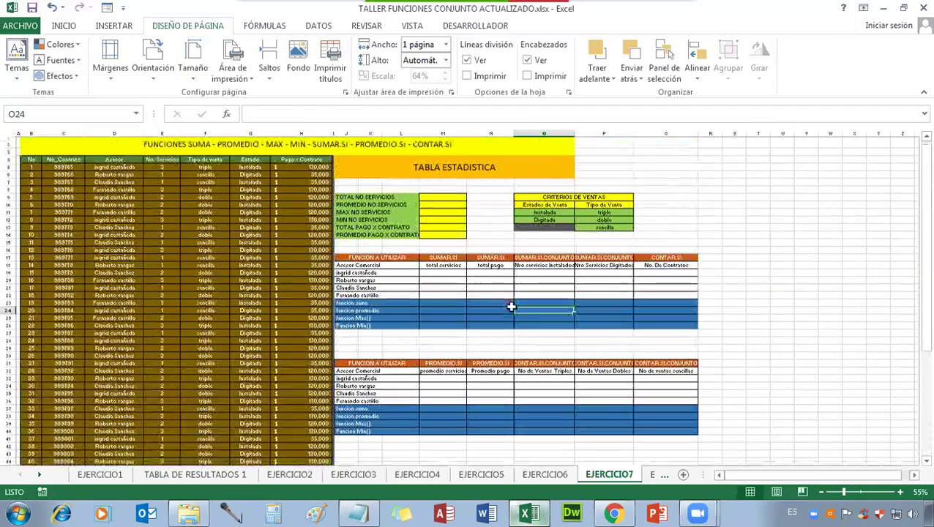
Step: Switch to the Notepad notes, review printing procedure steps a to c, and return to Excel
{"action": "left_click", "coordinate": [359, 512]}
{"action": "left_click", "coordinate": [375, 372]}
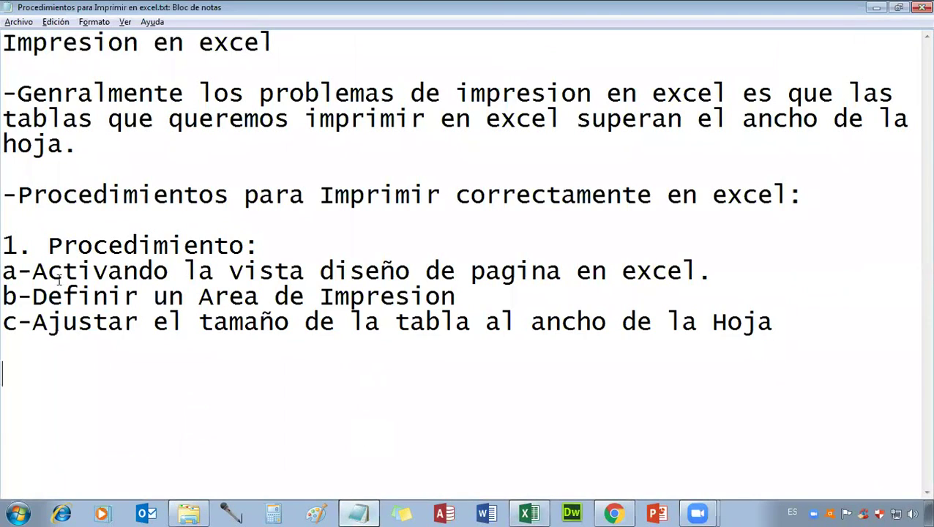
{"action": "left_click_drag", "start_coordinate": [4, 272], "coordinate": [843, 325]}
{"action": "left_click", "coordinate": [729, 273]}
{"action": "left_click", "coordinate": [823, 328]}
{"action": "left_click", "coordinate": [528, 514]}
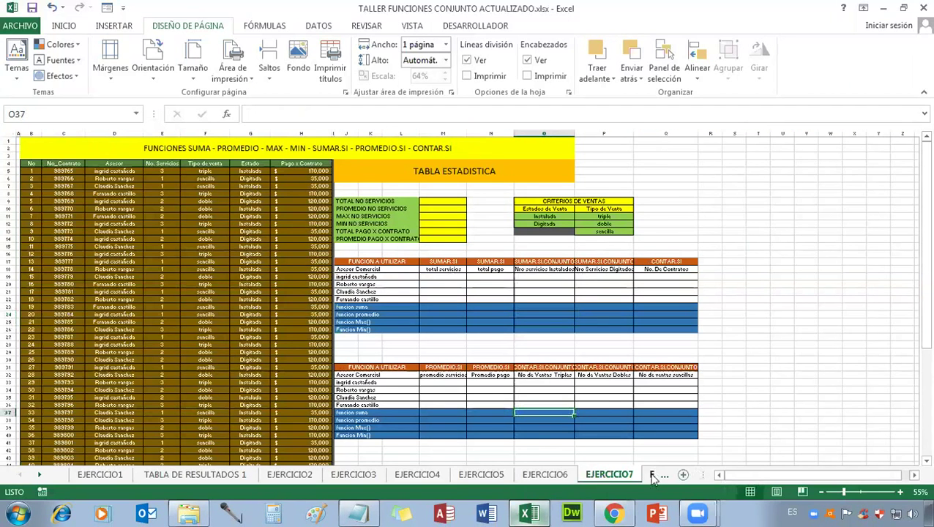
Step: Open the EJERCICIO8 sheet and zoom it to 55% with the start of the property database in view
{"action": "left_click", "coordinate": [650, 476]}
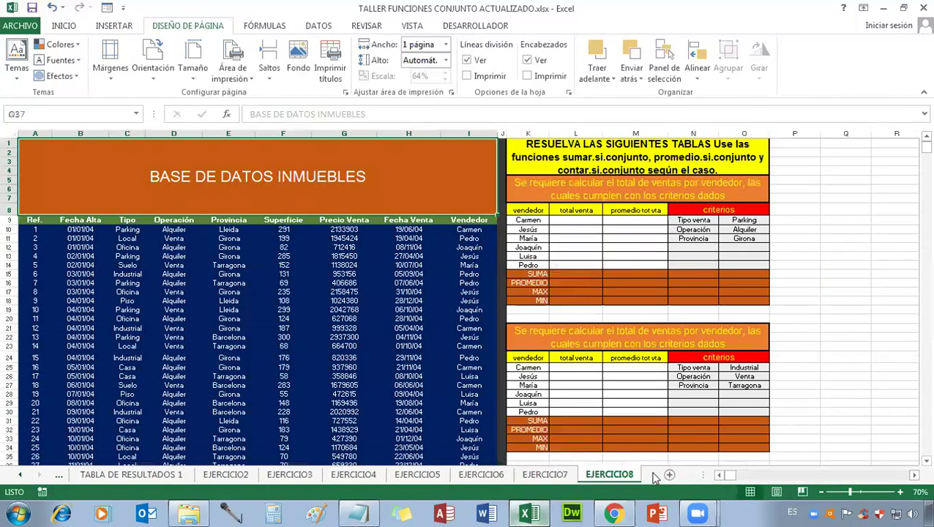
{"action": "left_click", "coordinate": [401, 338]}
{"action": "scroll", "coordinate": [401, 338], "scroll_direction": "down", "scroll_amount": 4, "text": "ctrl"}
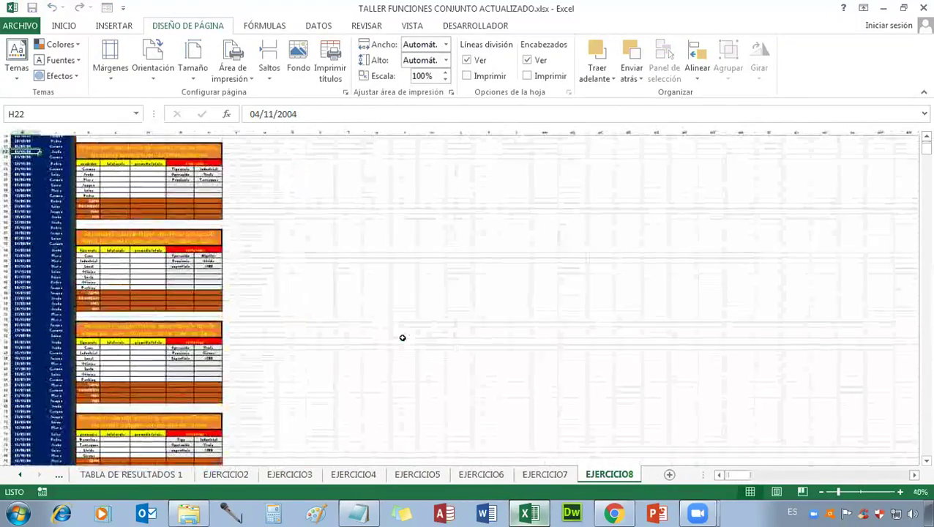
{"action": "scroll", "coordinate": [712, 448], "scroll_direction": "up", "scroll_amount": 3, "text": "ctrl"}
{"action": "left_click_drag", "start_coordinate": [719, 474], "coordinate": [719, 475]}
{"action": "left_click", "coordinate": [222, 219]}
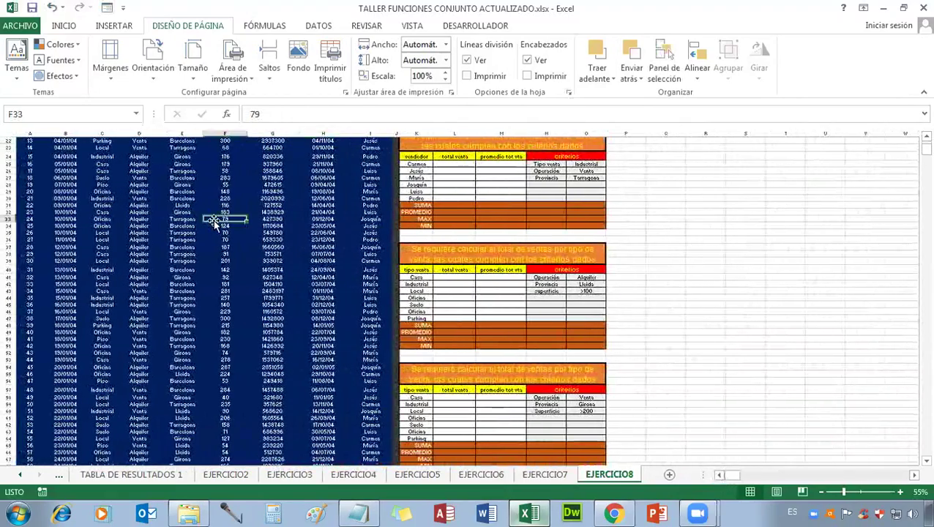
{"action": "scroll", "coordinate": [222, 219], "scroll_direction": "up", "scroll_amount": 7}
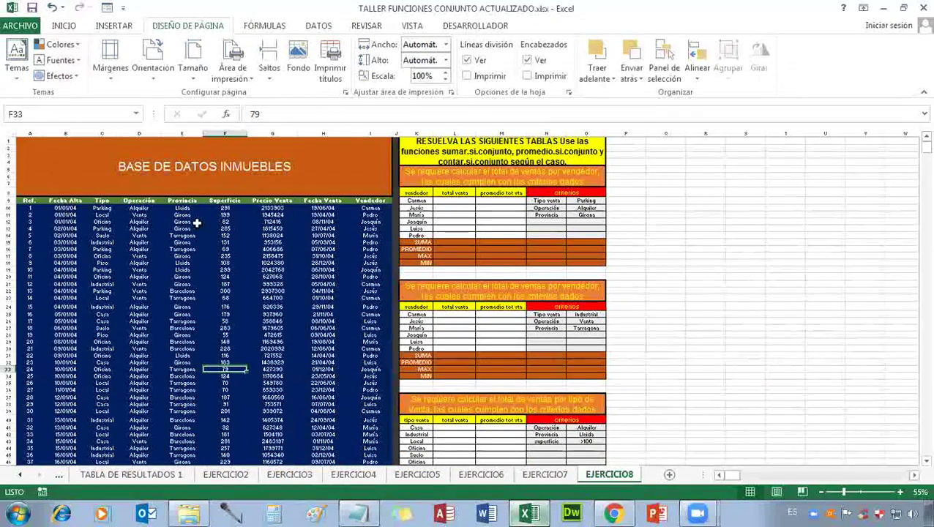
Step: Examine the extent of the BASE DE DATOS INMUEBLES table, from its heading row down to its last record
{"action": "left_click", "coordinate": [273, 221]}
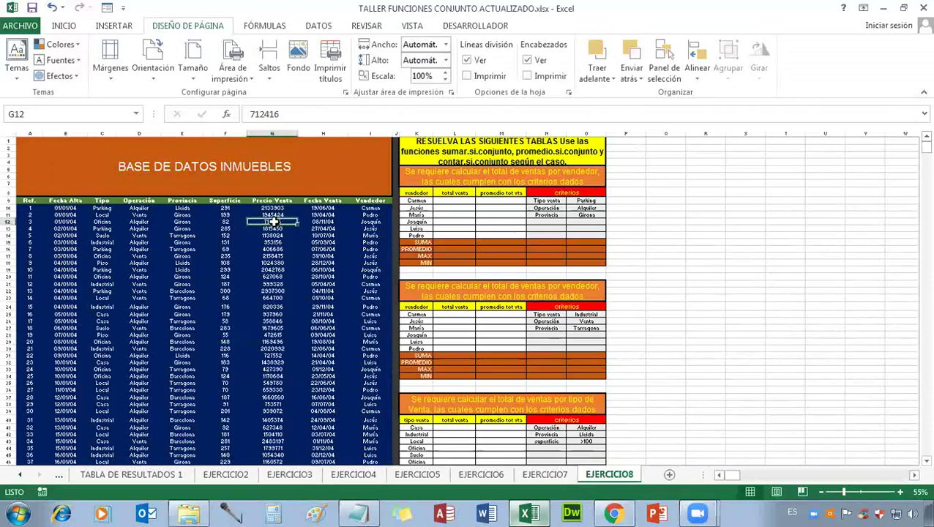
{"action": "key", "text": "ctrl+Down"}
{"action": "scroll", "coordinate": [138, 265], "scroll_direction": "down", "scroll_amount": 2}
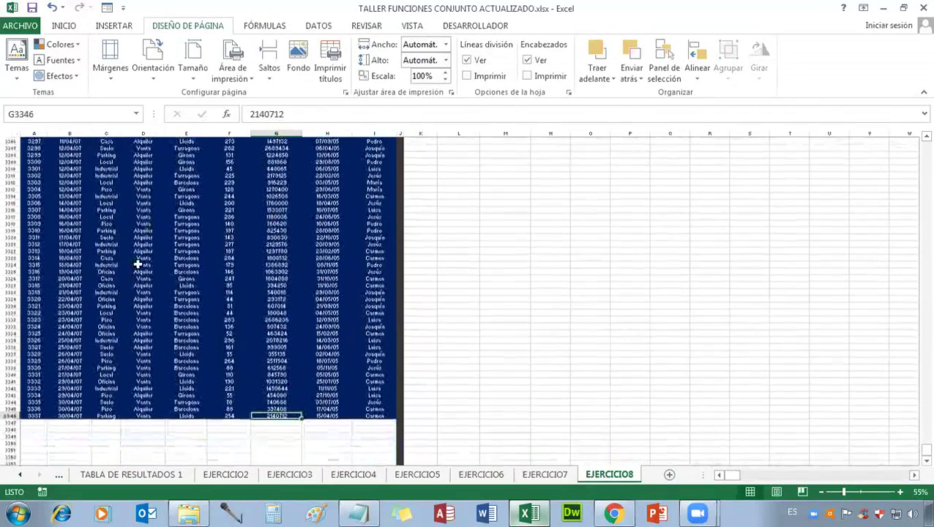
{"action": "left_click", "coordinate": [231, 348]}
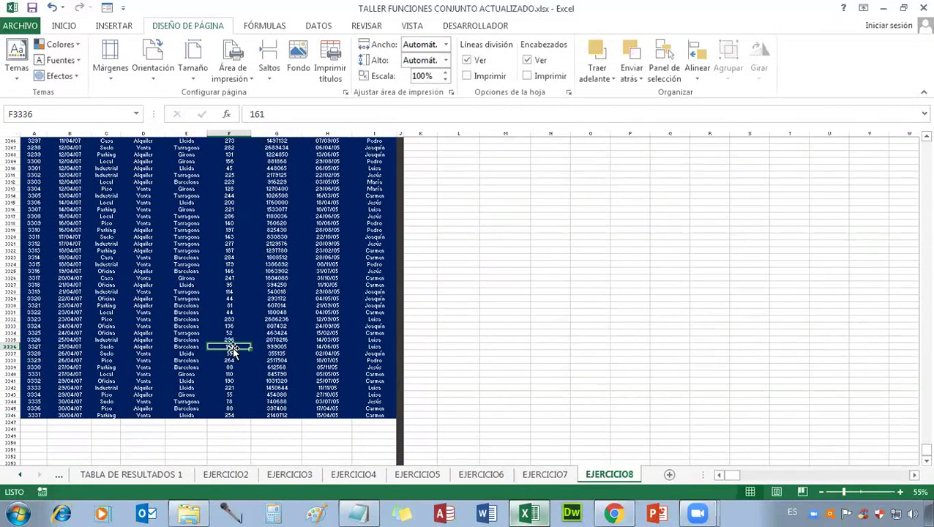
{"action": "key", "text": "ctrl+Home"}
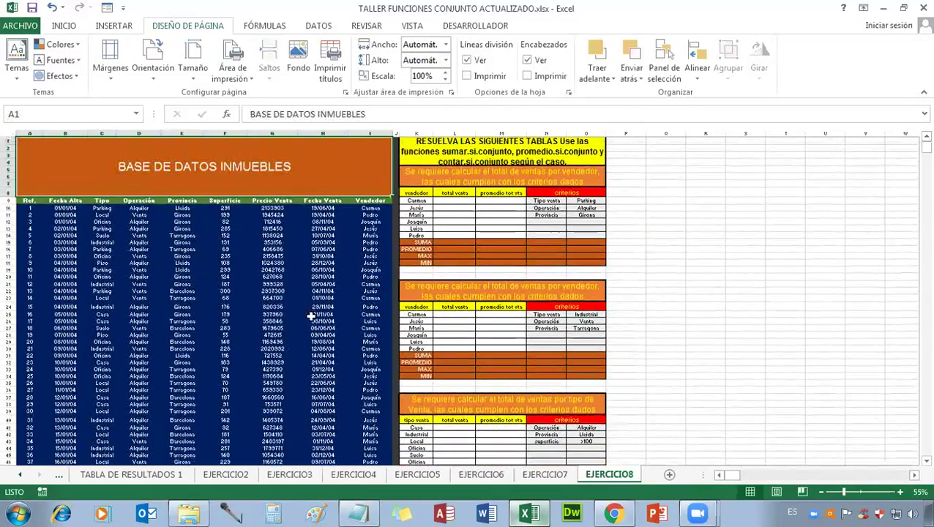
{"action": "scroll", "coordinate": [458, 370], "scroll_direction": "down", "scroll_amount": 6}
{"action": "scroll", "coordinate": [453, 373], "scroll_direction": "up", "scroll_amount": 6}
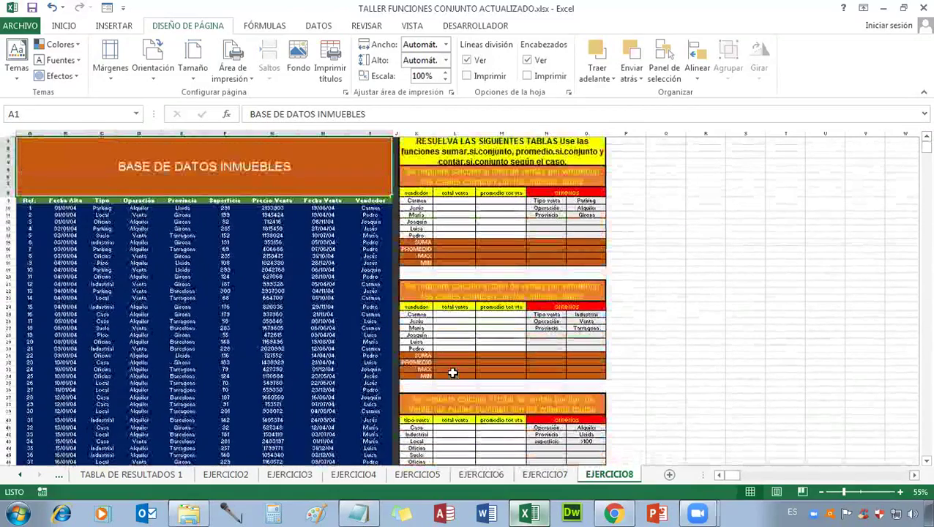
{"action": "left_click", "coordinate": [301, 262]}
{"action": "left_click_drag", "start_coordinate": [27, 201], "coordinate": [370, 201]}
{"action": "left_click", "coordinate": [197, 342]}
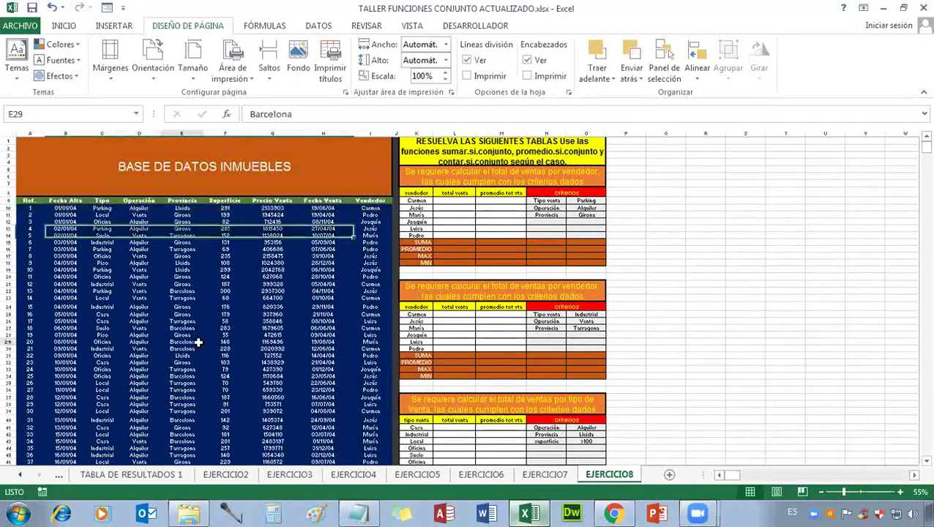
{"action": "scroll", "coordinate": [196, 366], "scroll_direction": "down", "scroll_amount": 5}
{"action": "scroll", "coordinate": [231, 358], "scroll_direction": "up", "scroll_amount": 5}
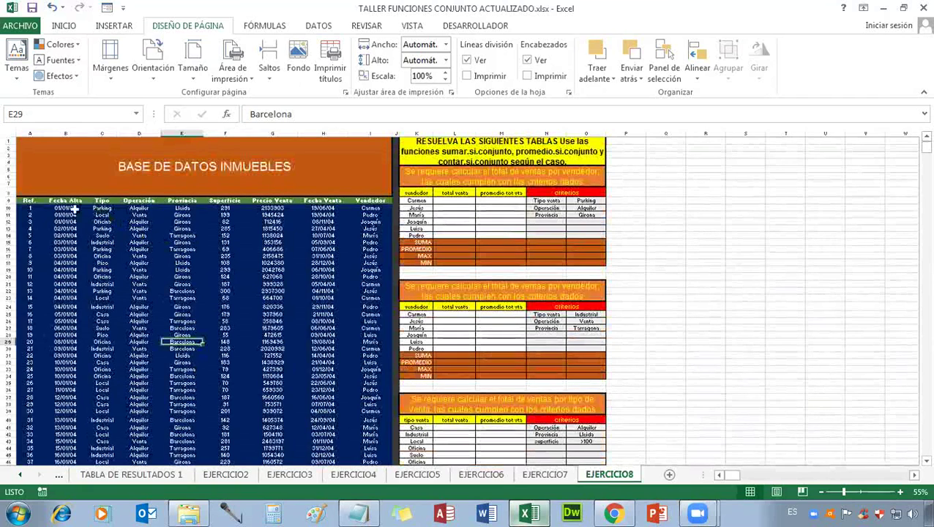
Step: Set the property table A9:I3346, from the heading row through the last record, as the print area
{"action": "left_click", "coordinate": [23, 200]}
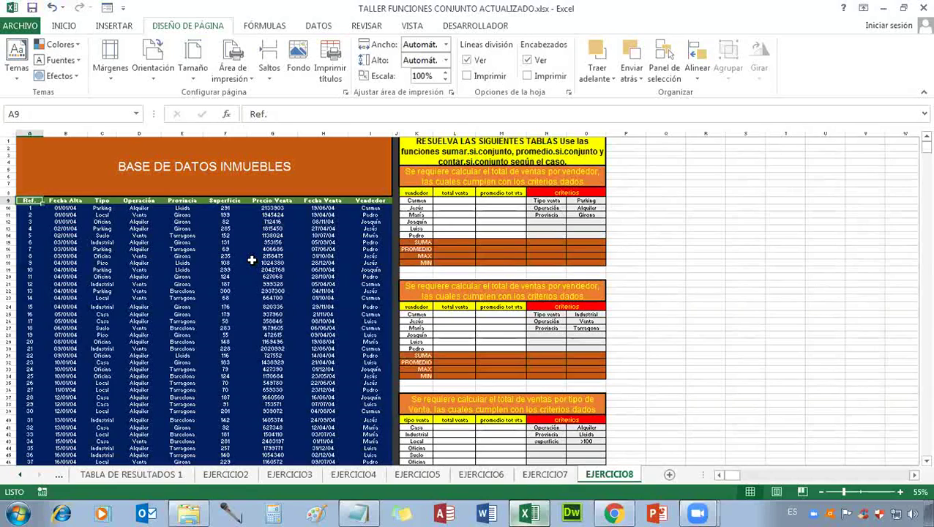
{"action": "key", "text": "ctrl+shift+Right"}
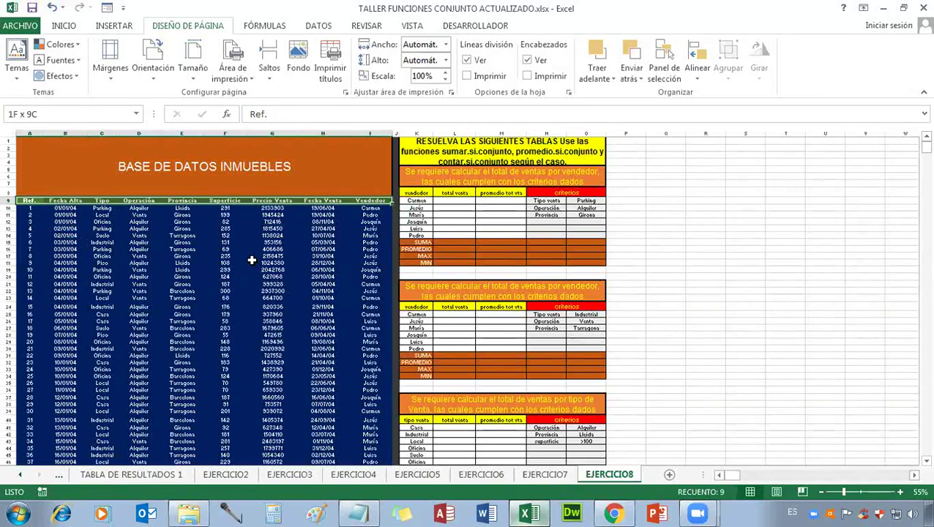
{"action": "key", "text": "ctrl+shift+Down"}
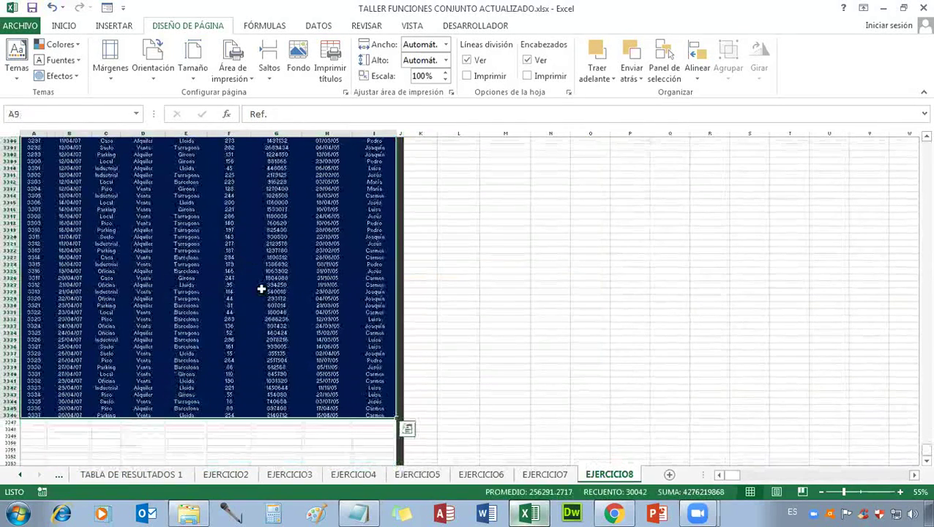
{"action": "scroll", "coordinate": [261, 289], "scroll_direction": "up", "scroll_amount": 20}
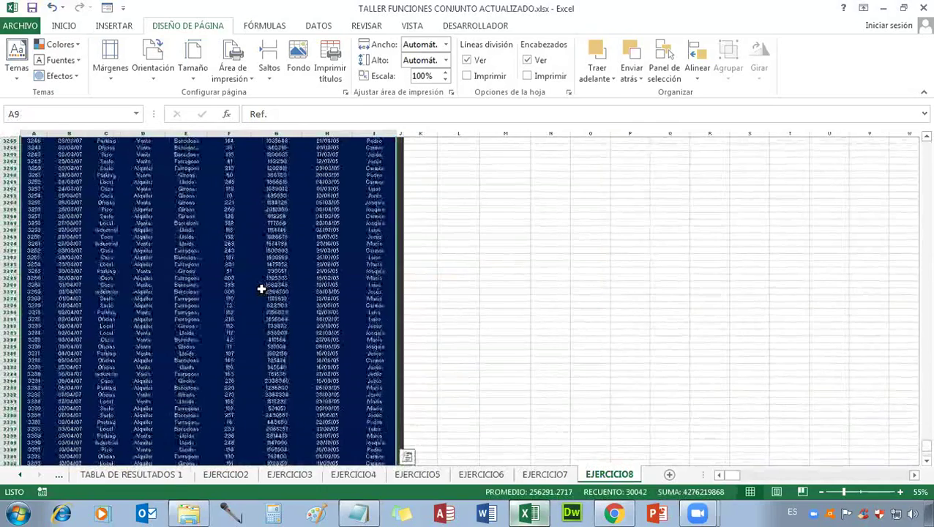
{"action": "scroll", "coordinate": [261, 290], "scroll_direction": "up", "scroll_amount": 20}
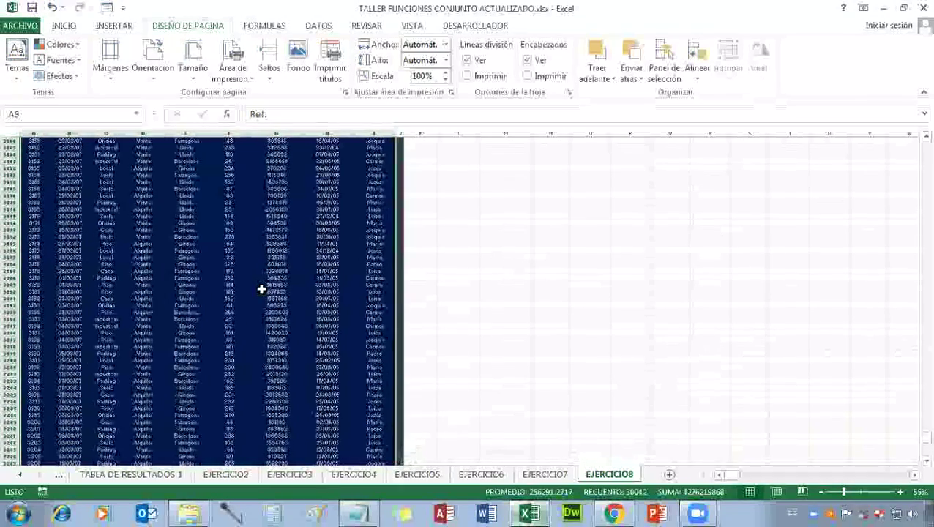
{"action": "scroll", "coordinate": [261, 289], "scroll_direction": "up", "scroll_amount": 5}
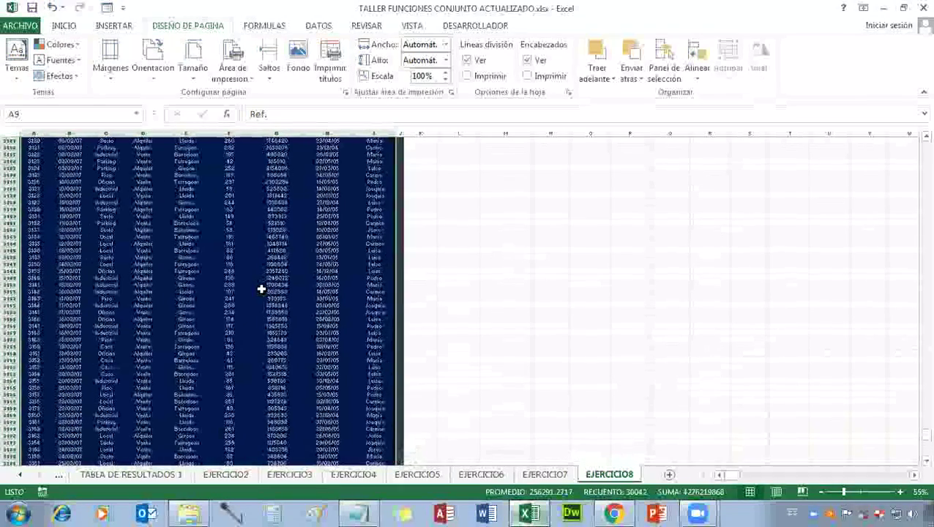
{"action": "left_click", "coordinate": [231, 67]}
{"action": "left_click", "coordinate": [272, 95]}
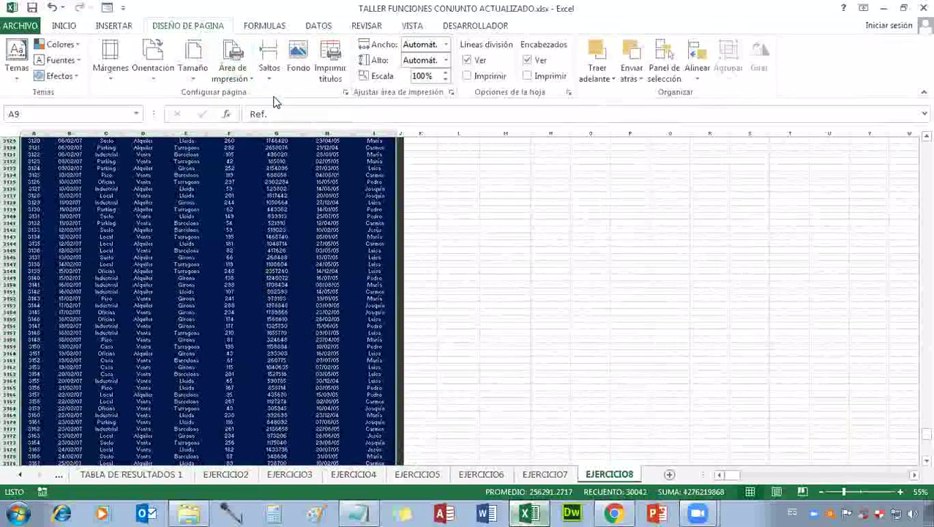
{"action": "left_click", "coordinate": [269, 320]}
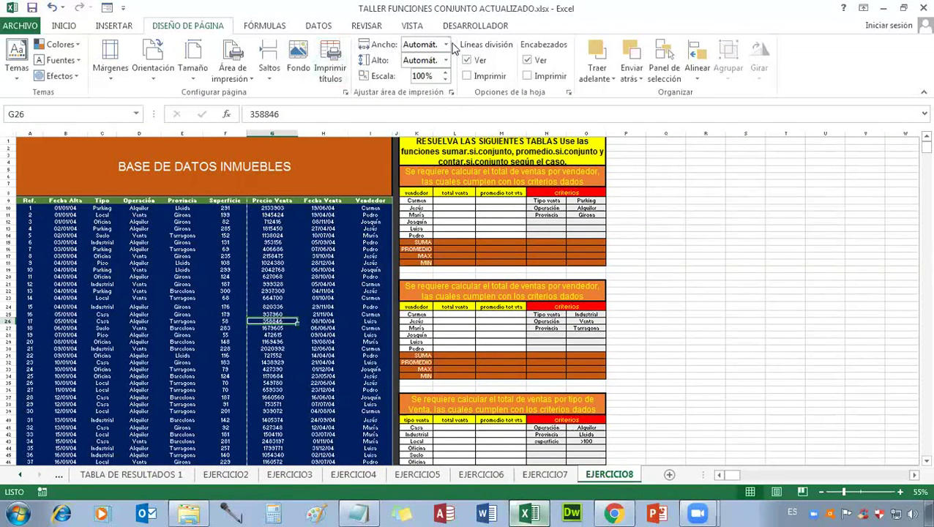
Step: Scale the EJERCICIO8 print area to a width of 1 page
{"action": "left_click", "coordinate": [445, 44]}
{"action": "key", "text": "Escape"}
{"action": "left_click", "coordinate": [302, 276]}
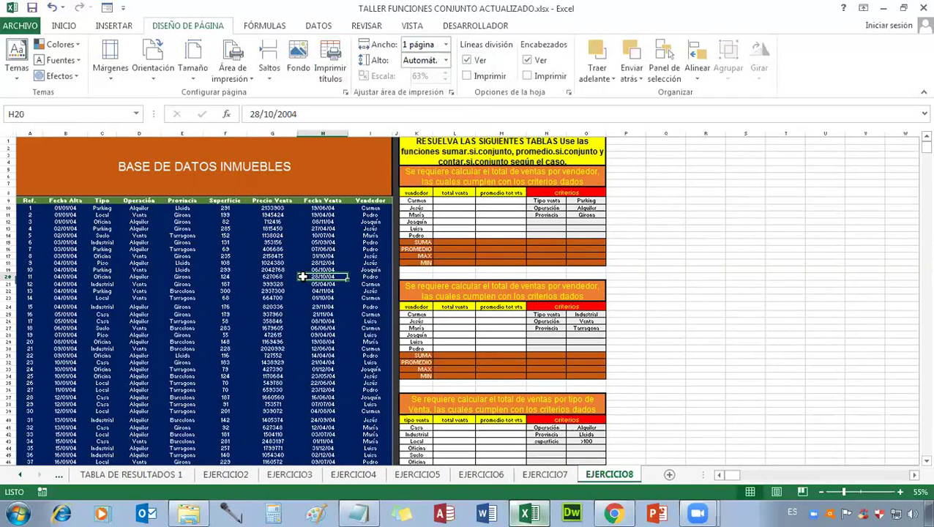
Step: Check the property table's print preview as a whole page
{"action": "key", "text": "ctrl+p"}
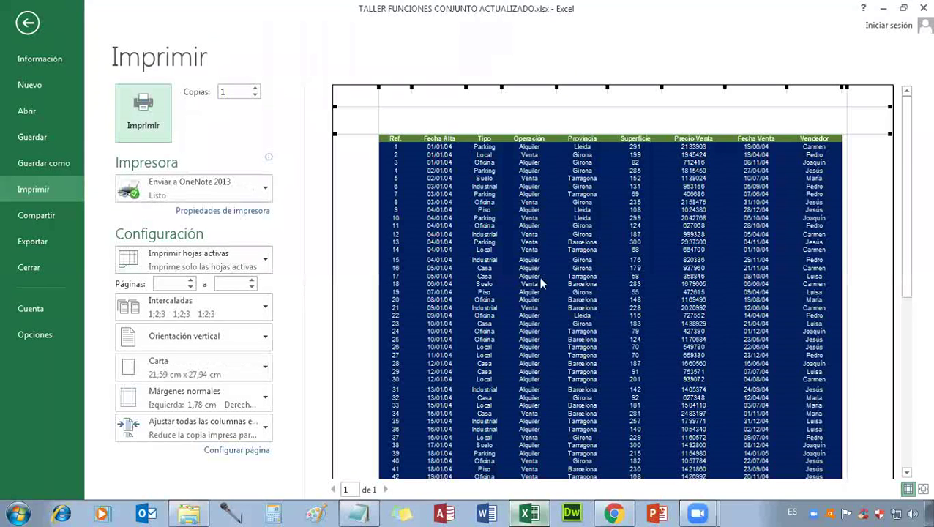
{"action": "left_click", "coordinate": [909, 490]}
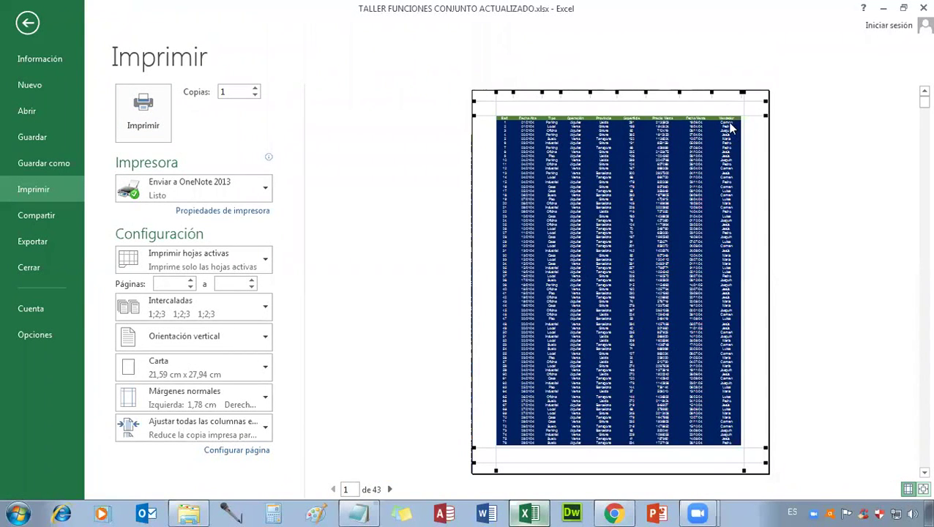
{"action": "left_click", "coordinate": [27, 26]}
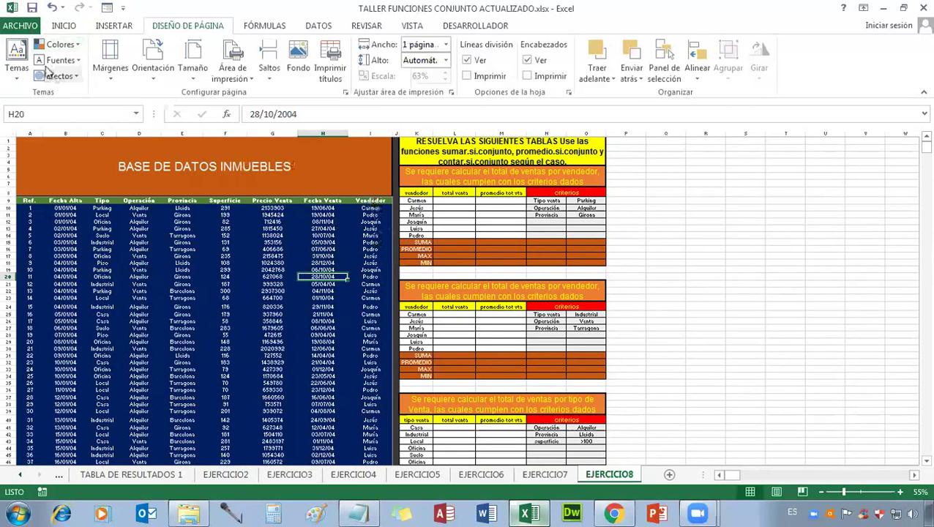
{"action": "key", "text": "ctrl+p"}
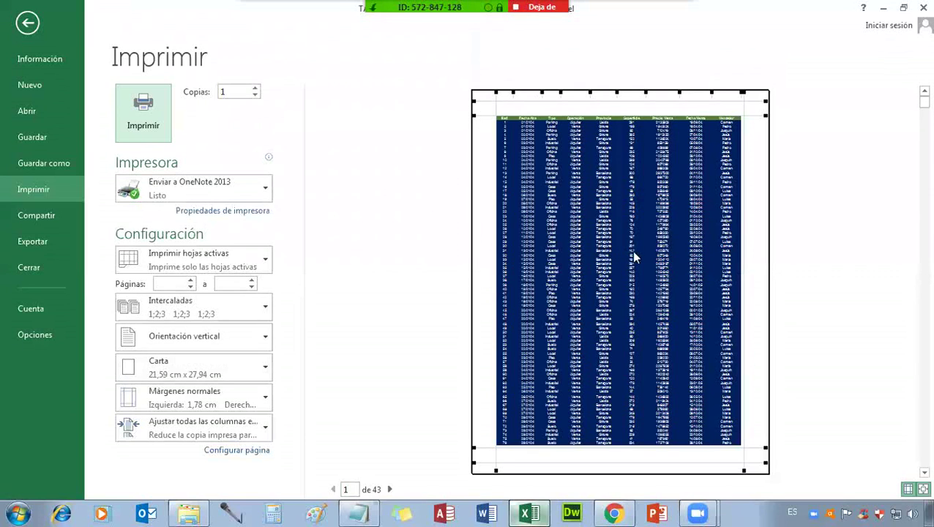
Step: Leaf through the first pages of the print preview and back to page 1, ending on page 2, to compare their headings
{"action": "left_click", "coordinate": [389, 489]}
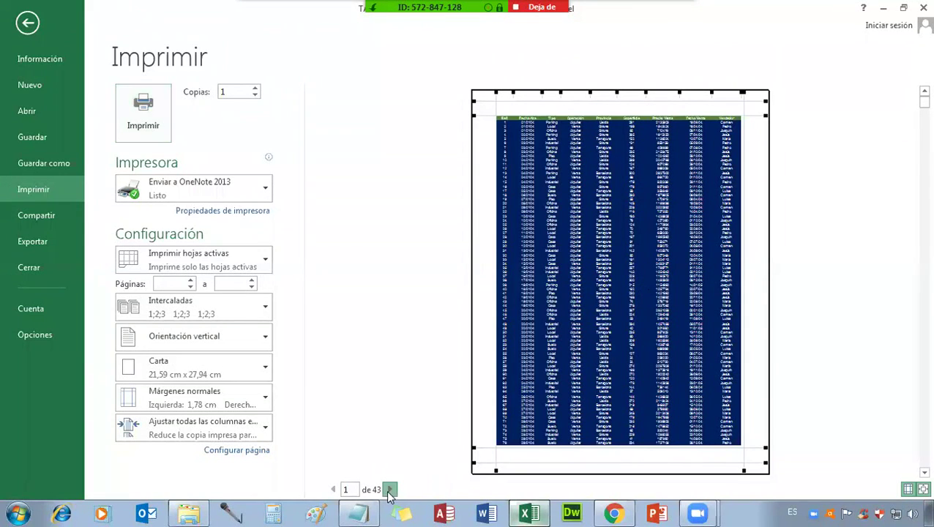
{"action": "left_click", "coordinate": [390, 489]}
{"action": "left_click", "coordinate": [390, 490]}
{"action": "left_click", "coordinate": [389, 490]}
{"action": "left_click", "coordinate": [390, 489]}
{"action": "left_click", "coordinate": [389, 489]}
{"action": "left_click", "coordinate": [333, 489]}
{"action": "left_click", "coordinate": [333, 490]}
{"action": "left_click", "coordinate": [333, 490]}
{"action": "left_click", "coordinate": [333, 490]}
{"action": "left_click", "coordinate": [333, 490]}
{"action": "left_click", "coordinate": [333, 490]}
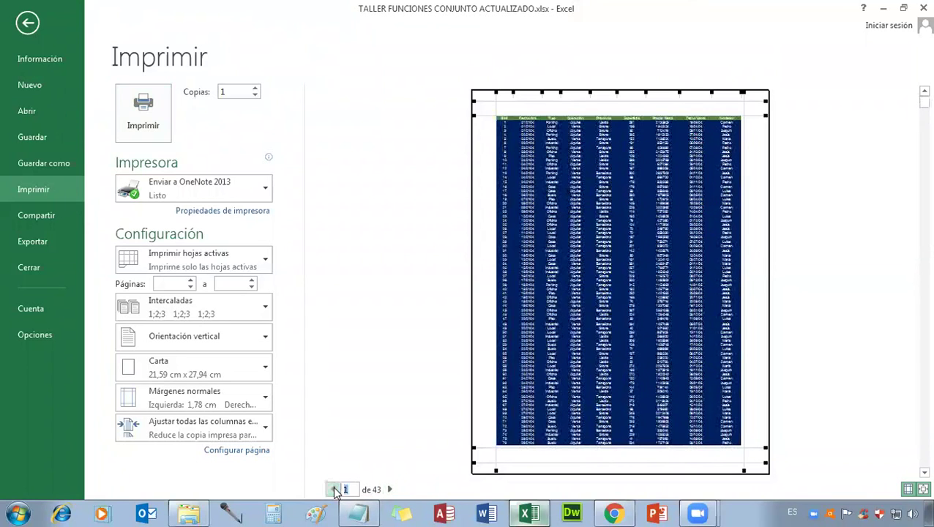
{"action": "left_click", "coordinate": [391, 490]}
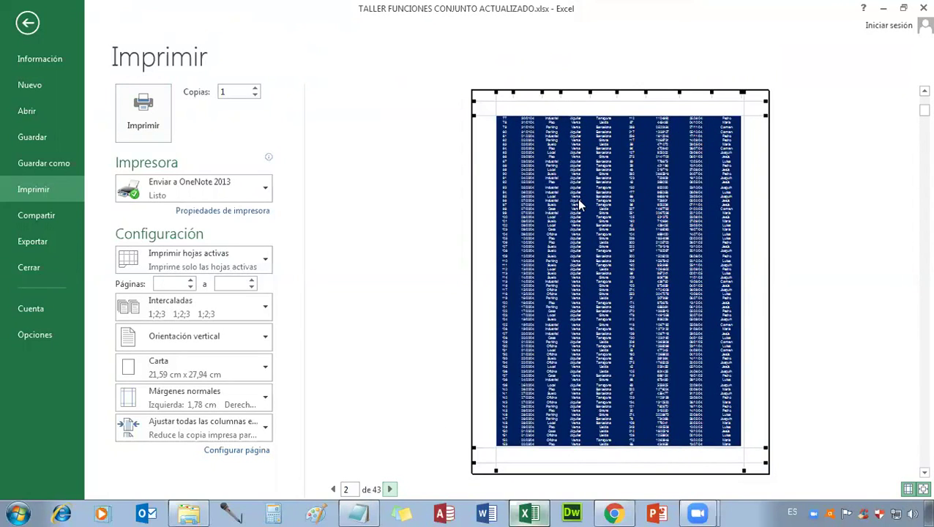
Step: Leave the print preview and set heading row $9:$9 to repeat at the top of every printed page of EJERCICIO8
{"action": "left_click", "coordinate": [334, 489]}
{"action": "left_click", "coordinate": [28, 23]}
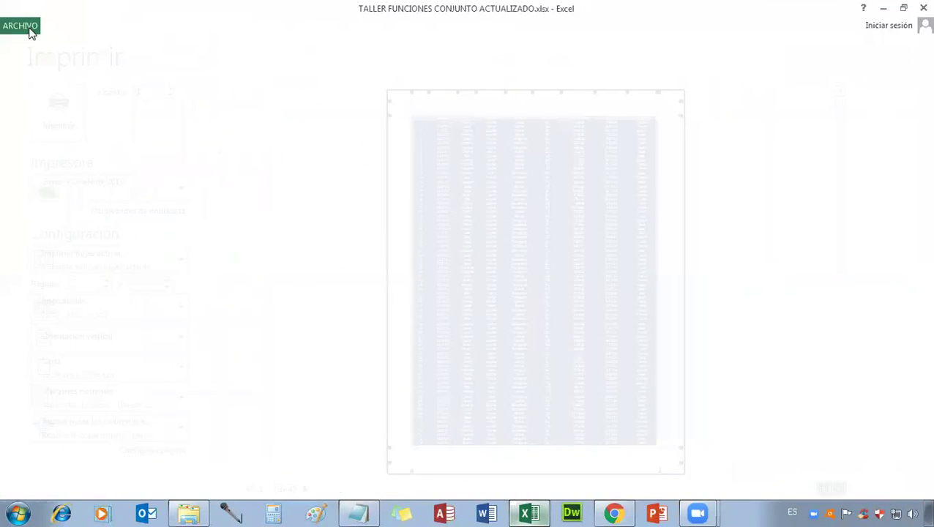
{"action": "left_click", "coordinate": [254, 292]}
{"action": "left_click", "coordinate": [238, 248]}
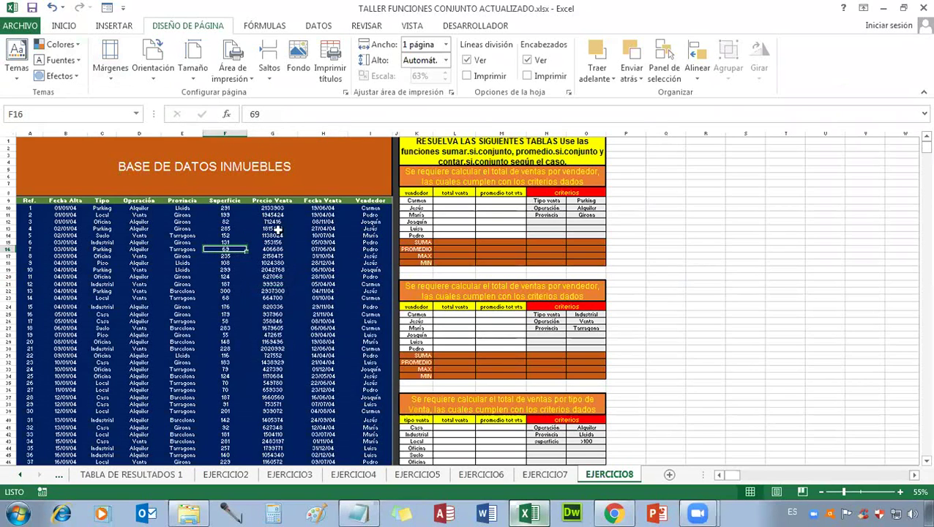
{"action": "left_click", "coordinate": [337, 56]}
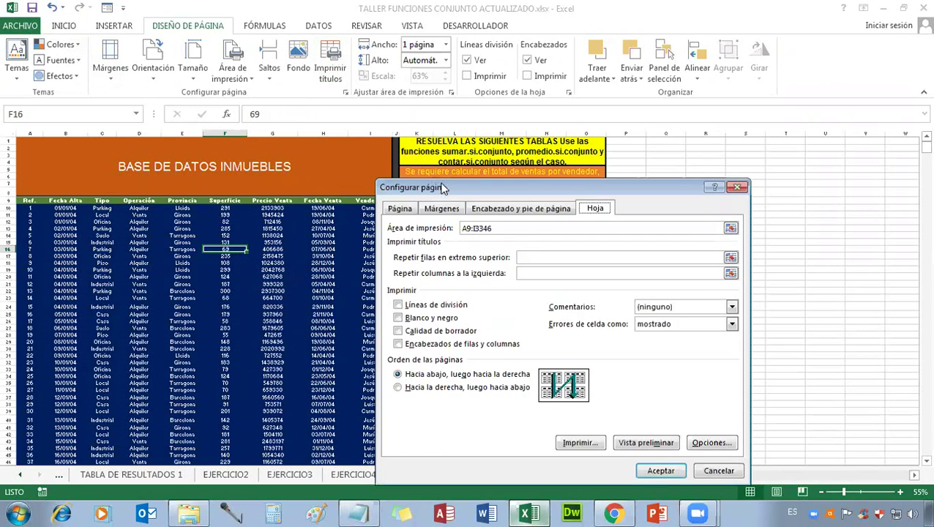
{"action": "left_click_drag", "start_coordinate": [443, 189], "coordinate": [519, 154]}
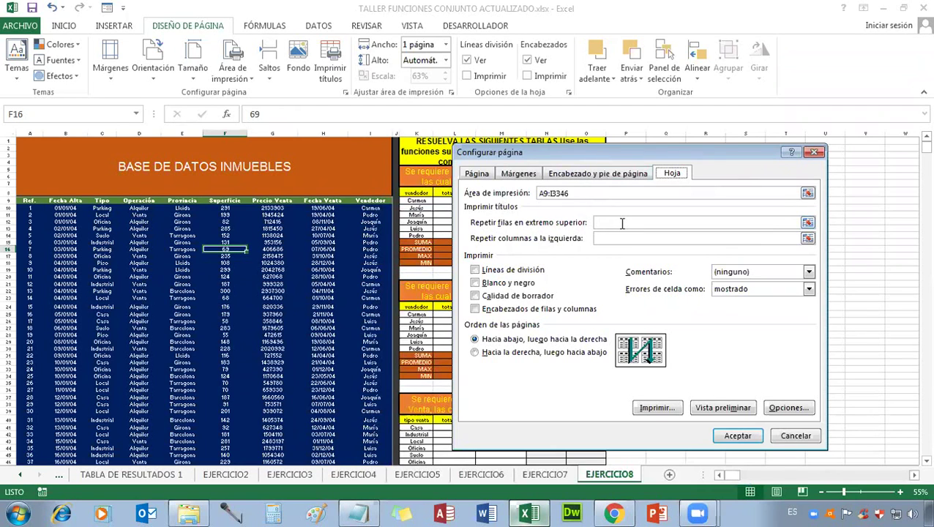
{"action": "left_click", "coordinate": [621, 223]}
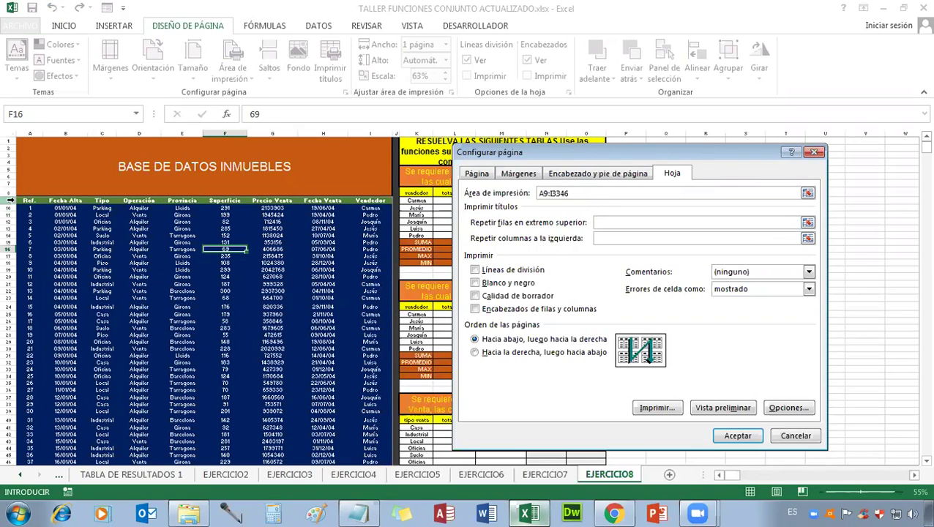
{"action": "left_click", "coordinate": [11, 199]}
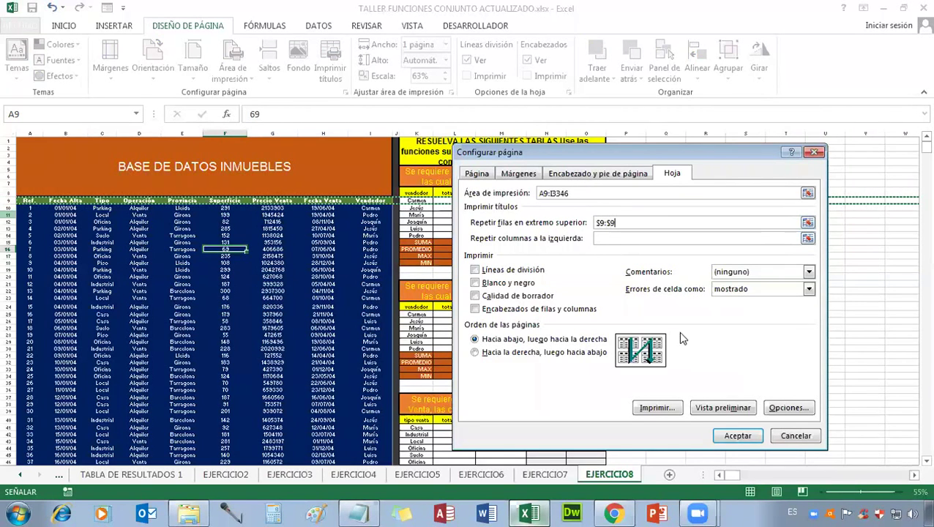
{"action": "left_click", "coordinate": [736, 435]}
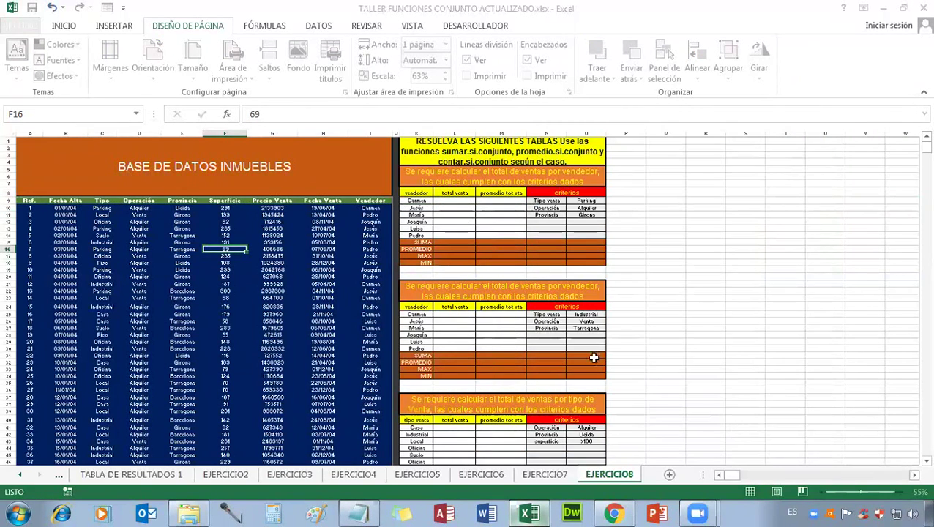
Step: Check the repeated heading row in the print preview by leafing through the first several pages and back to page 1, then return to the sheet
{"action": "left_click", "coordinate": [79, 241]}
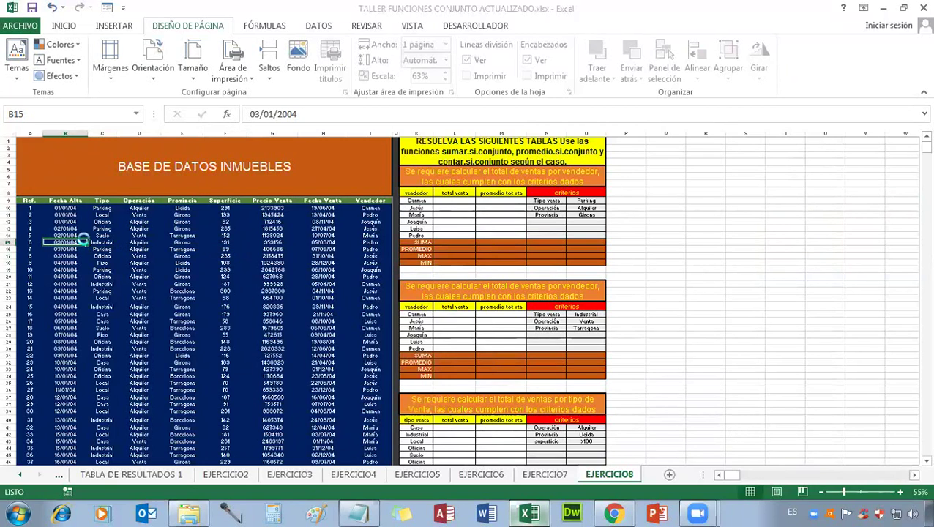
{"action": "key", "text": "ctrl+p"}
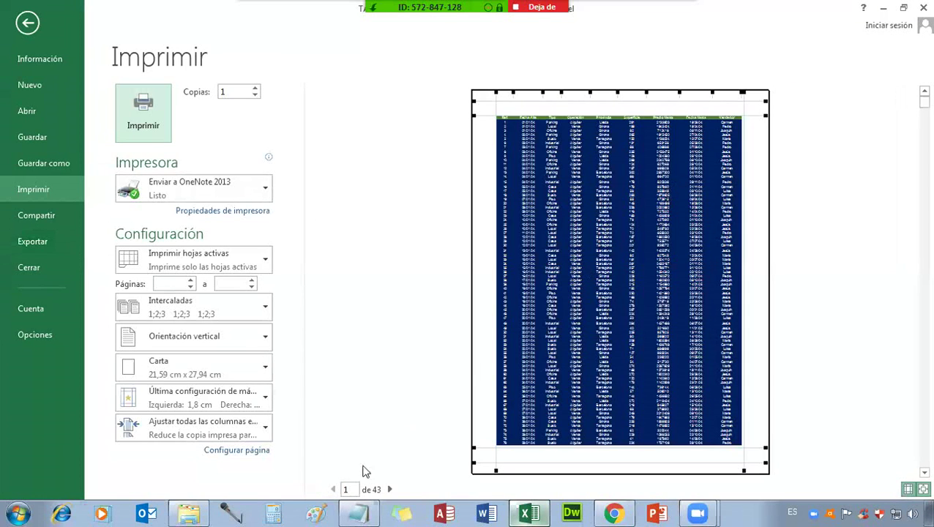
{"action": "left_click", "coordinate": [390, 489]}
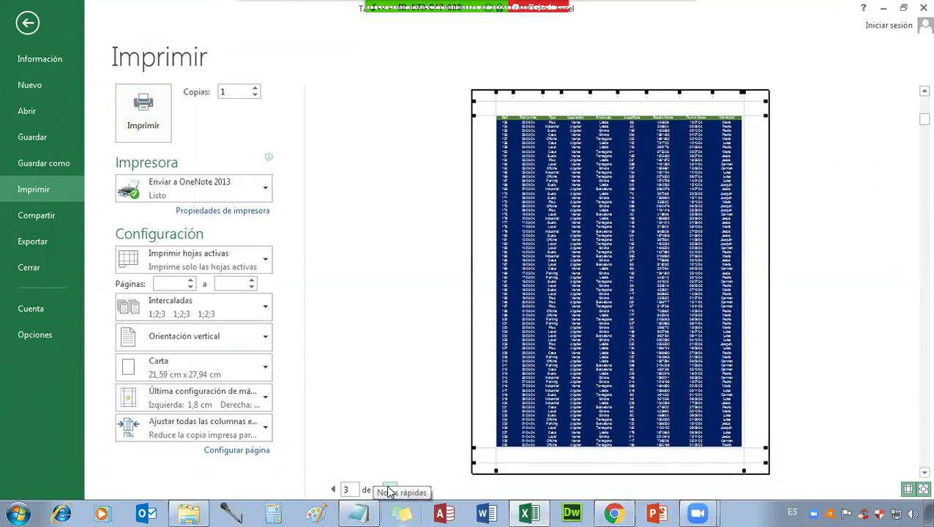
{"action": "left_click", "coordinate": [390, 490]}
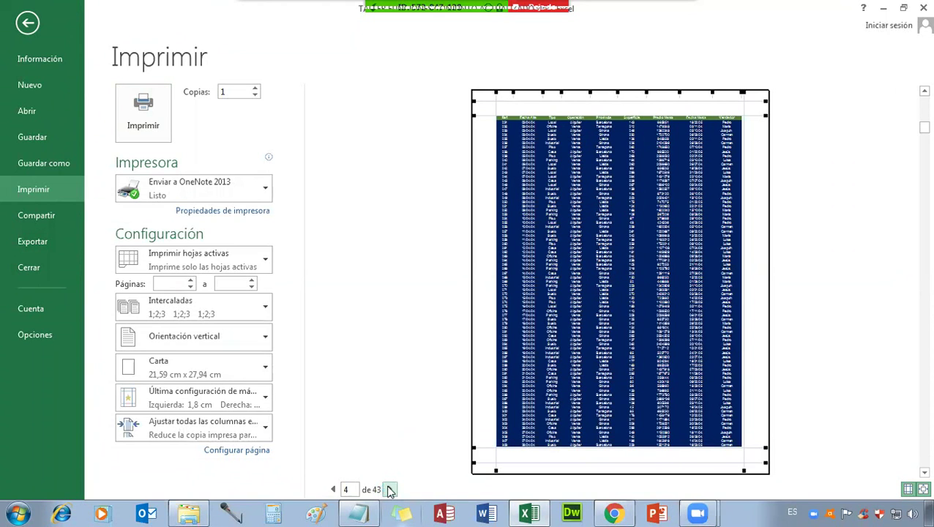
{"action": "left_click", "coordinate": [390, 489]}
{"action": "left_click", "coordinate": [390, 490]}
{"action": "left_click", "coordinate": [390, 490]}
{"action": "left_click", "coordinate": [390, 489]}
{"action": "left_click", "coordinate": [333, 489]}
{"action": "left_click", "coordinate": [332, 489]}
{"action": "left_click", "coordinate": [332, 490]}
{"action": "left_click", "coordinate": [332, 490]}
{"action": "left_click", "coordinate": [331, 490]}
{"action": "left_click", "coordinate": [332, 490]}
{"action": "left_click", "coordinate": [332, 491]}
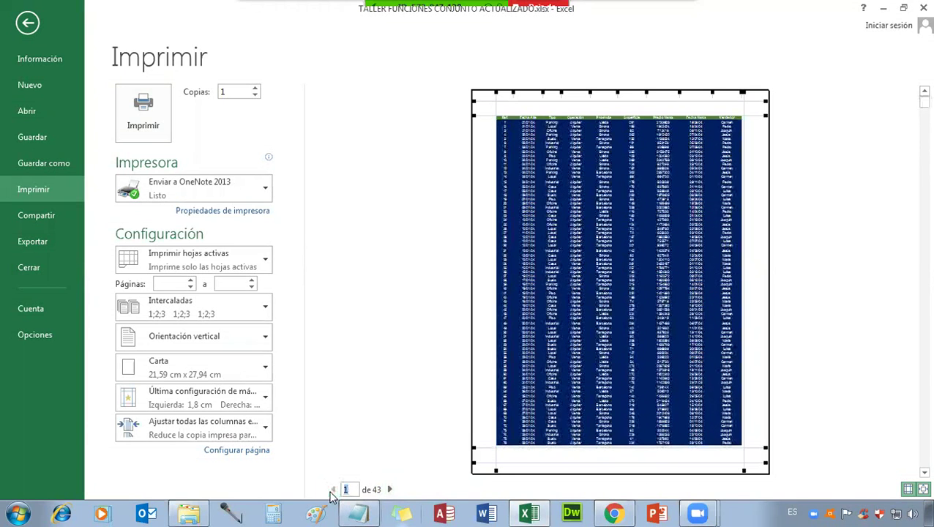
{"action": "left_click", "coordinate": [28, 25]}
{"action": "left_click", "coordinate": [710, 275]}
{"action": "scroll", "coordinate": [728, 384], "scroll_direction": "down", "scroll_amount": 5}
{"action": "scroll", "coordinate": [721, 390], "scroll_direction": "up", "scroll_amount": 5}
{"action": "left_click", "coordinate": [690, 229]}
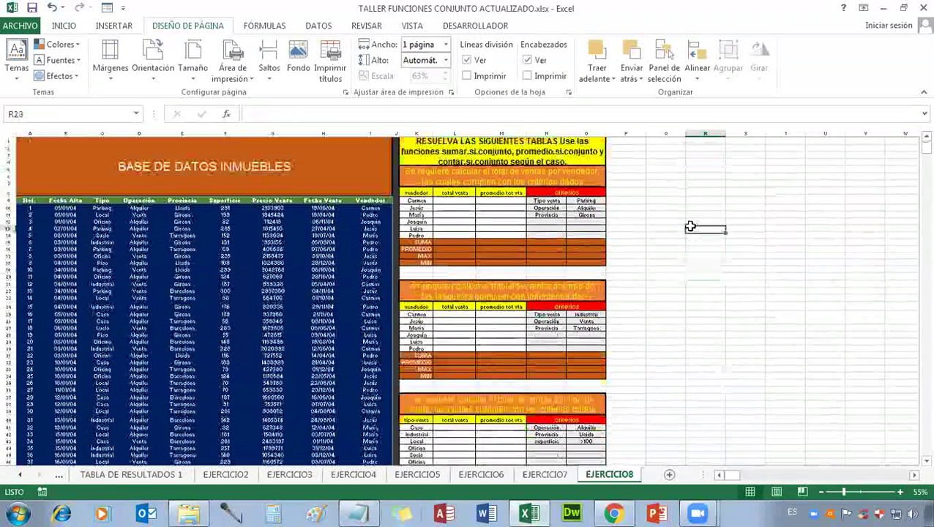
{"action": "left_click", "coordinate": [661, 256]}
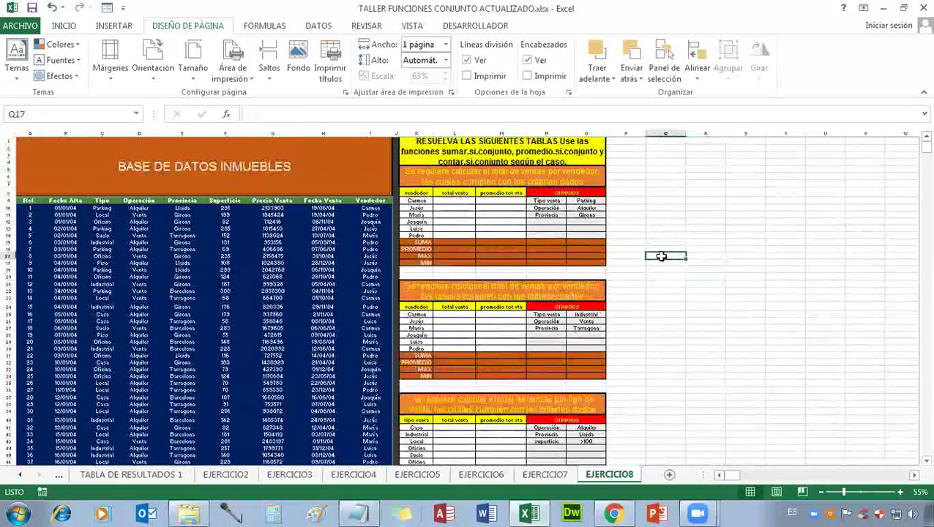